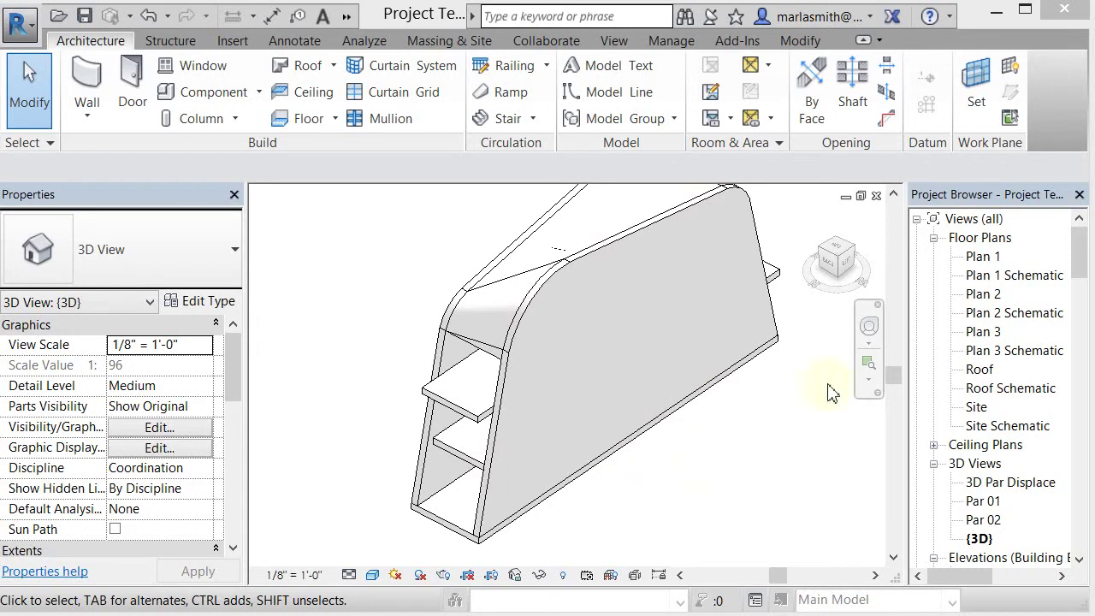
- Scroll the Project Browser to locate the East Schematic elevation
{"action": "scroll", "coordinate": [1085, 287], "scroll_direction": "down", "scroll_amount": 4}
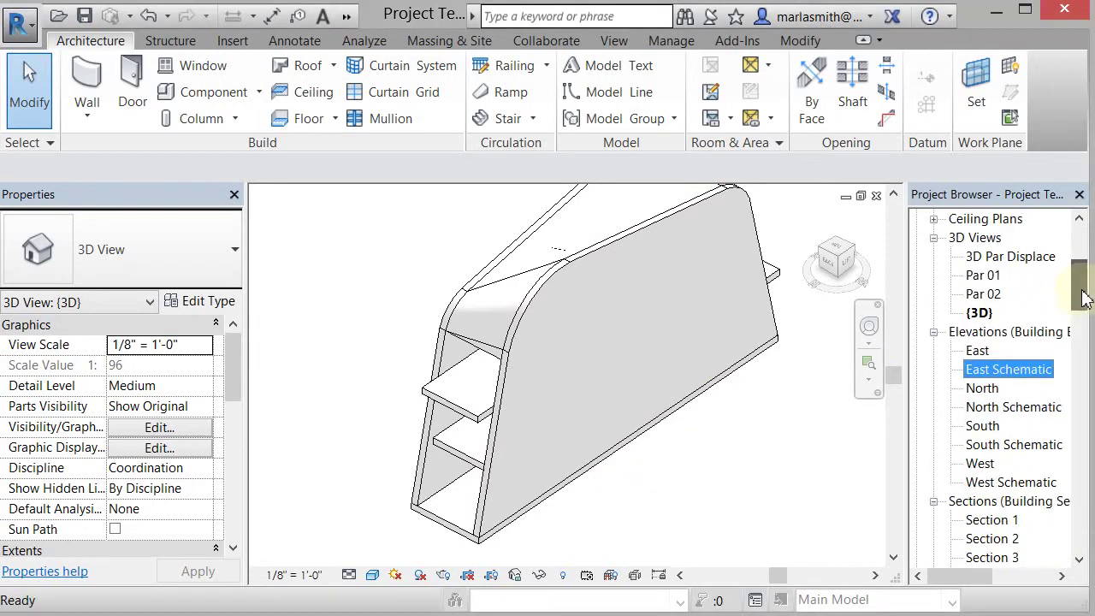
{"action": "scroll", "coordinate": [1086, 281], "scroll_direction": "up", "scroll_amount": 2}
{"action": "scroll", "coordinate": [1085, 281], "scroll_direction": "down", "scroll_amount": 5}
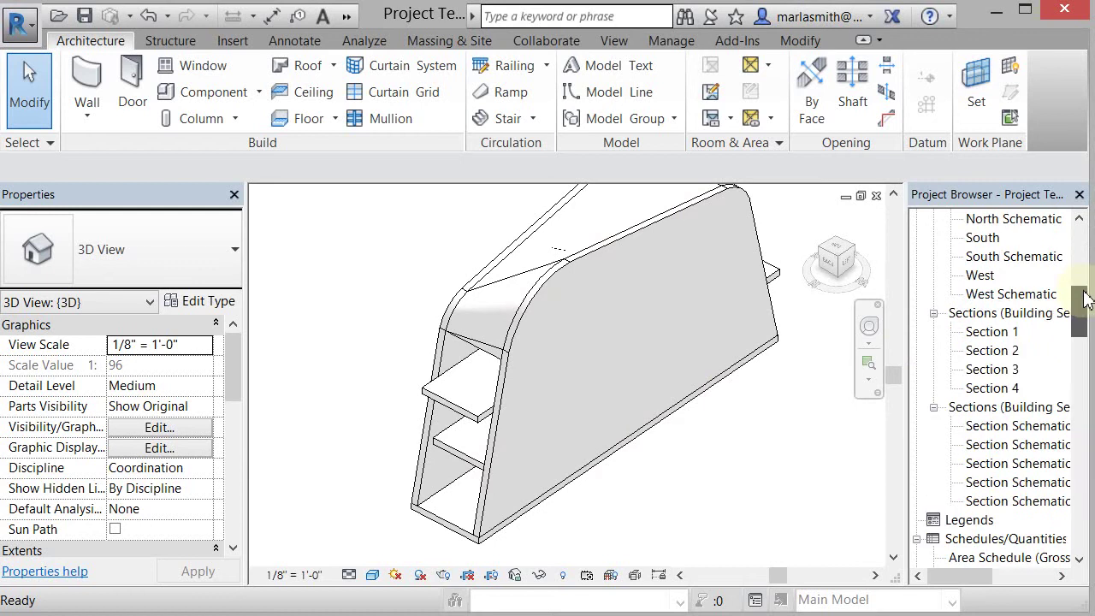
{"action": "scroll", "coordinate": [1084, 296], "scroll_direction": "up", "scroll_amount": 4}
- Open the East Schematic elevation and hide all level lines in the view
{"action": "double_click", "coordinate": [1009, 389]}
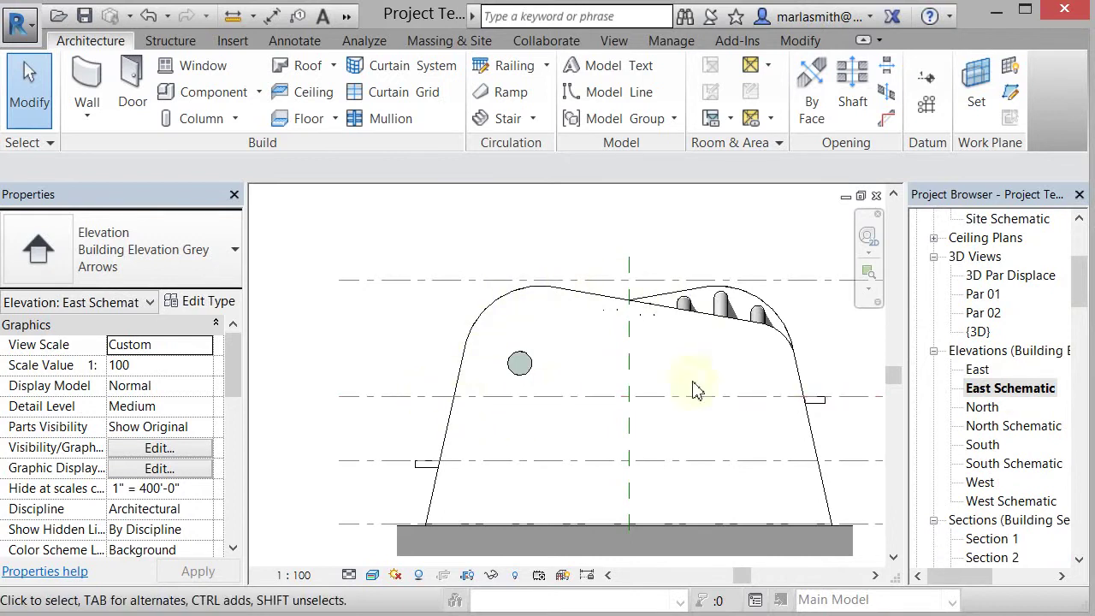
{"action": "left_click", "coordinate": [390, 398]}
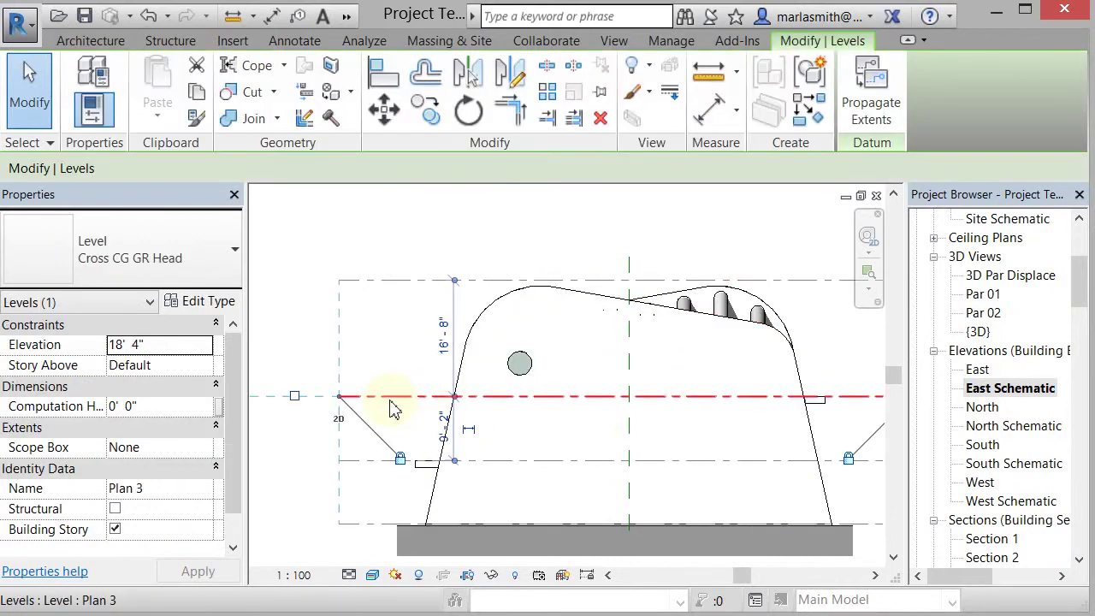
{"action": "key", "text": "v"}
{"action": "key", "text": "h"}
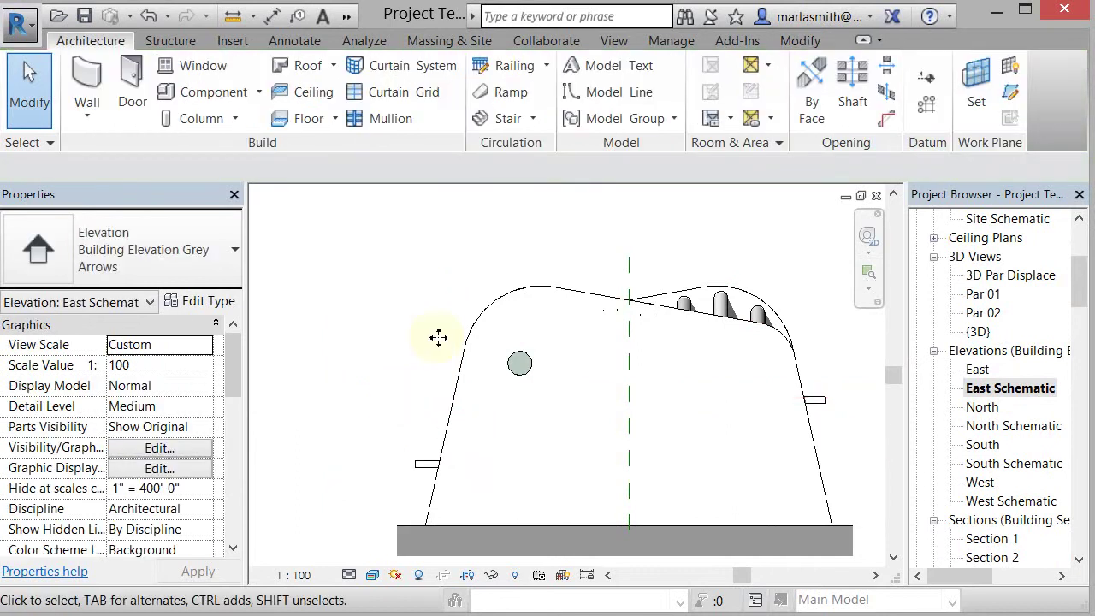
- Hide the ew reference plane in this view
{"action": "left_click", "coordinate": [629, 263]}
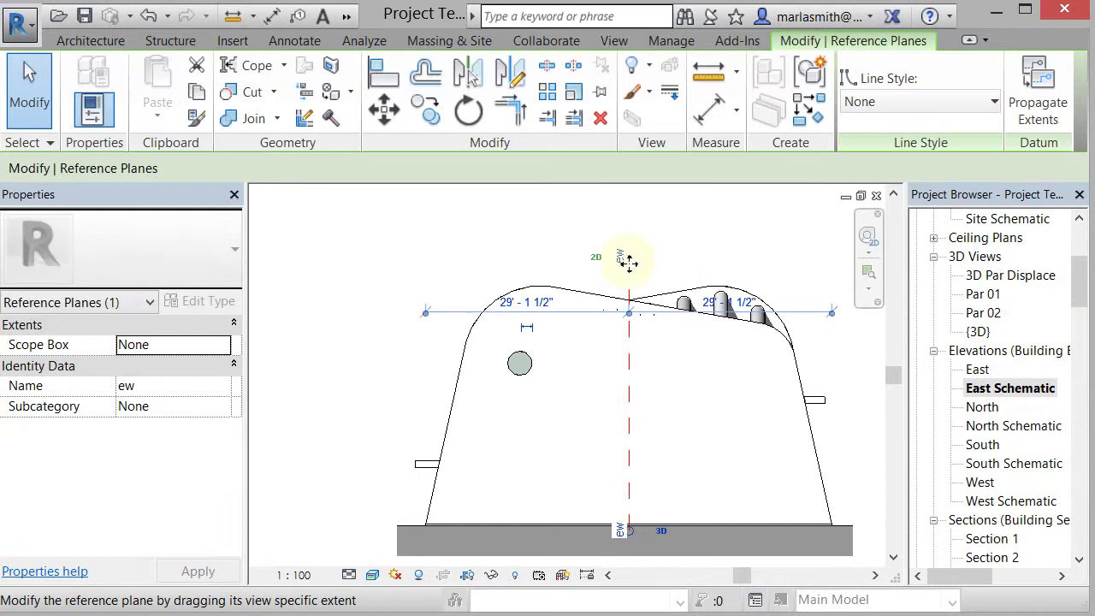
{"action": "key", "text": "v"}
{"action": "key", "text": "h"}
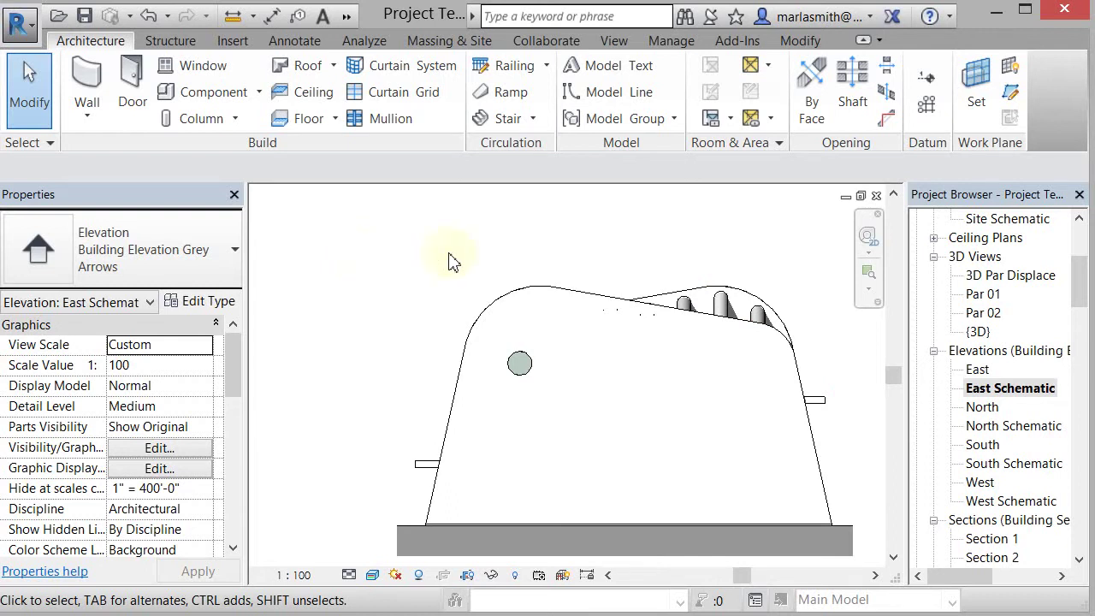
- Duplicate the wall's Generic - Exterior type as '0 Concrete formwork 12"'
{"action": "left_click", "coordinate": [506, 294]}
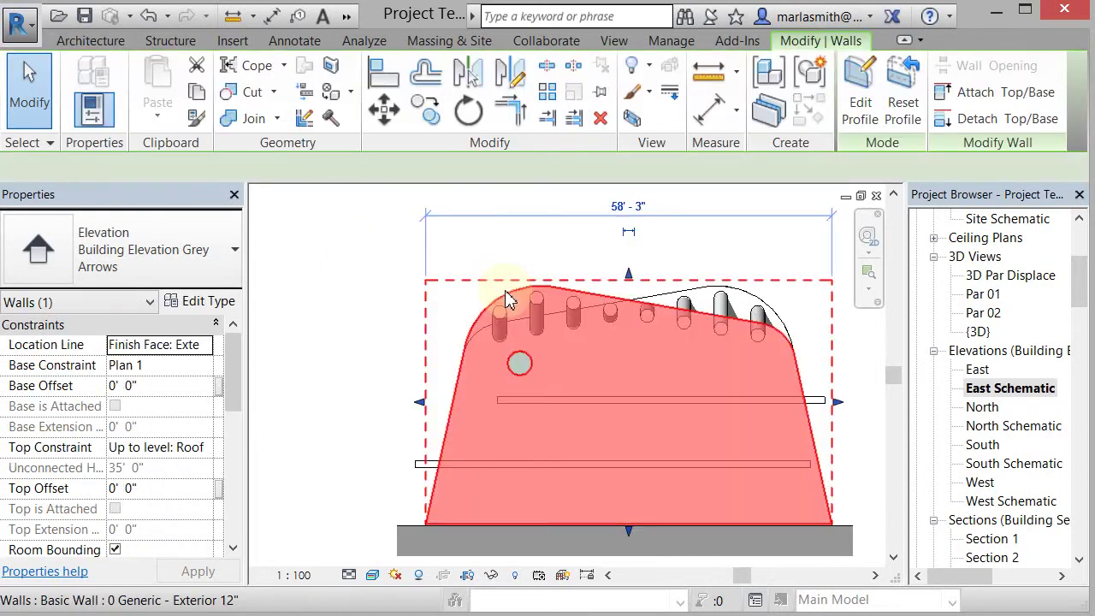
{"action": "left_click", "coordinate": [206, 304]}
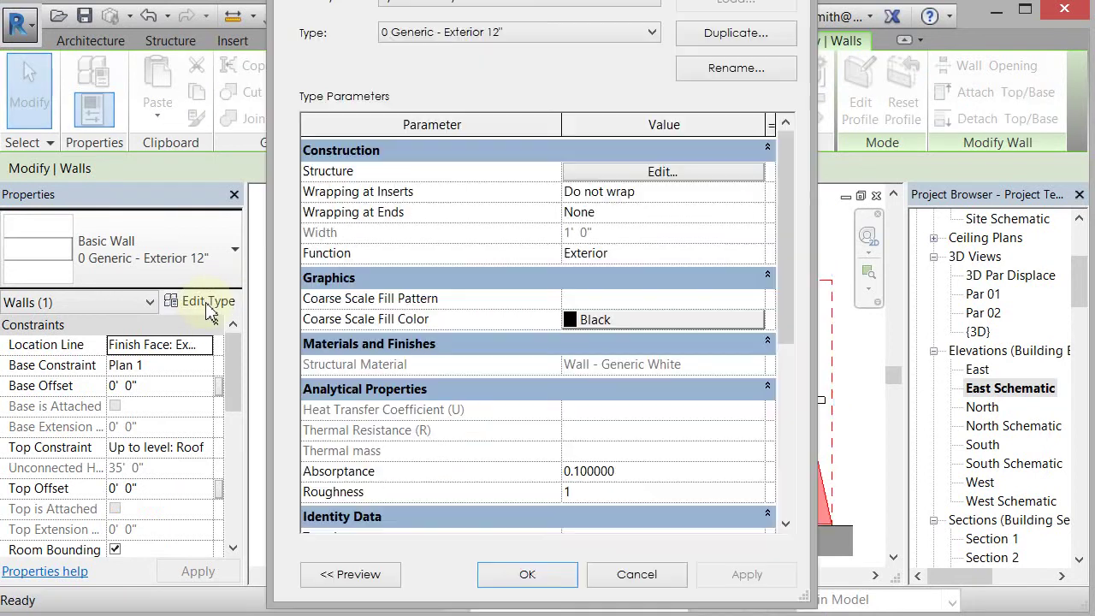
{"action": "left_click", "coordinate": [747, 36]}
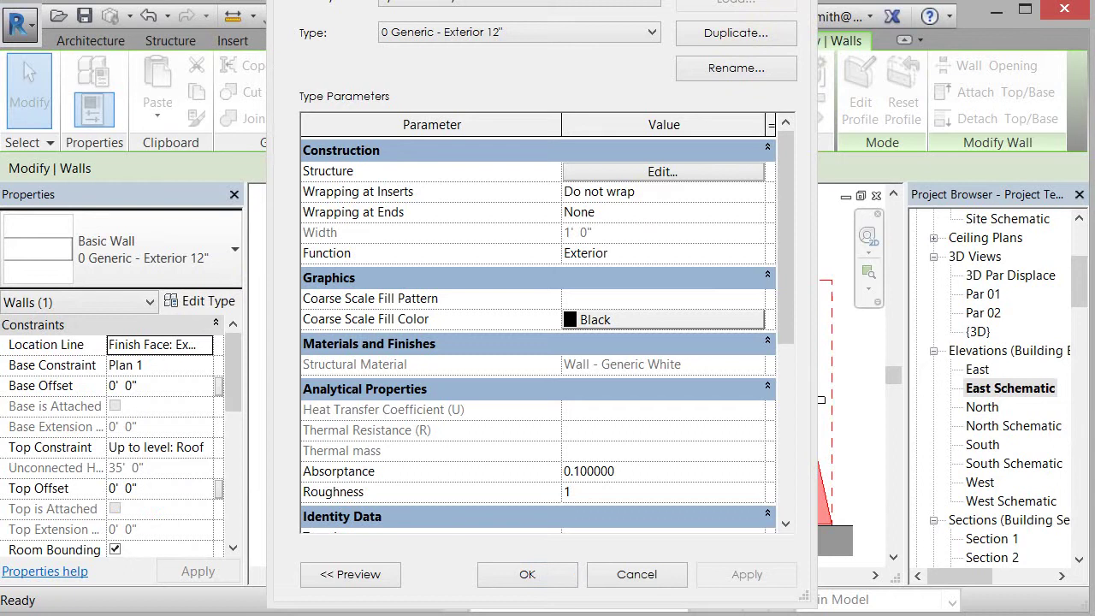
{"action": "left_click_drag", "start_coordinate": [842, 125], "coordinate": [810, 127]}
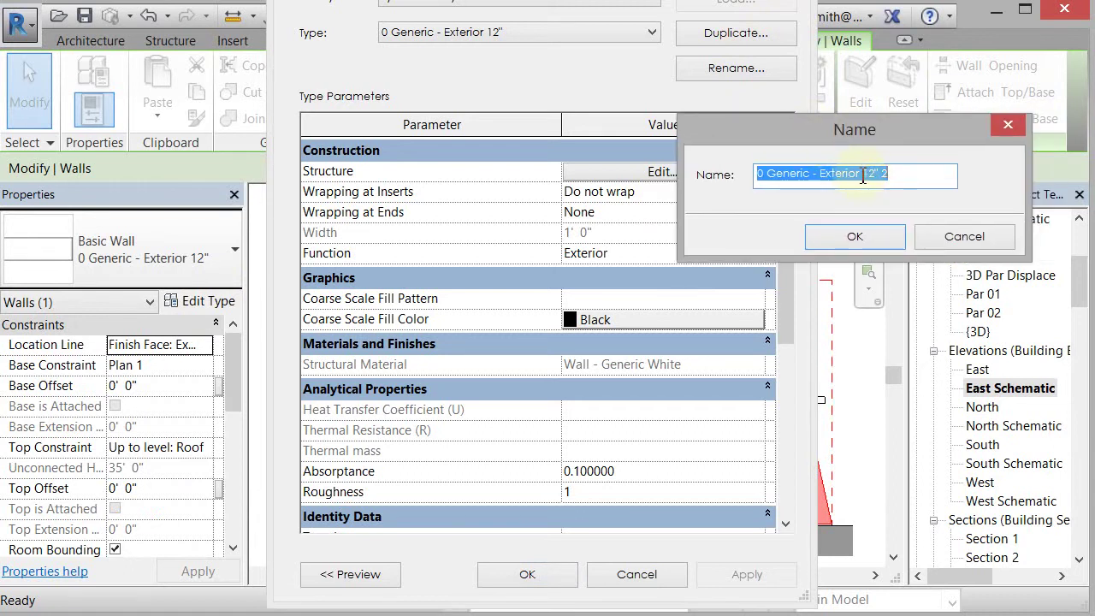
{"action": "left_click_drag", "start_coordinate": [860, 175], "coordinate": [768, 175]}
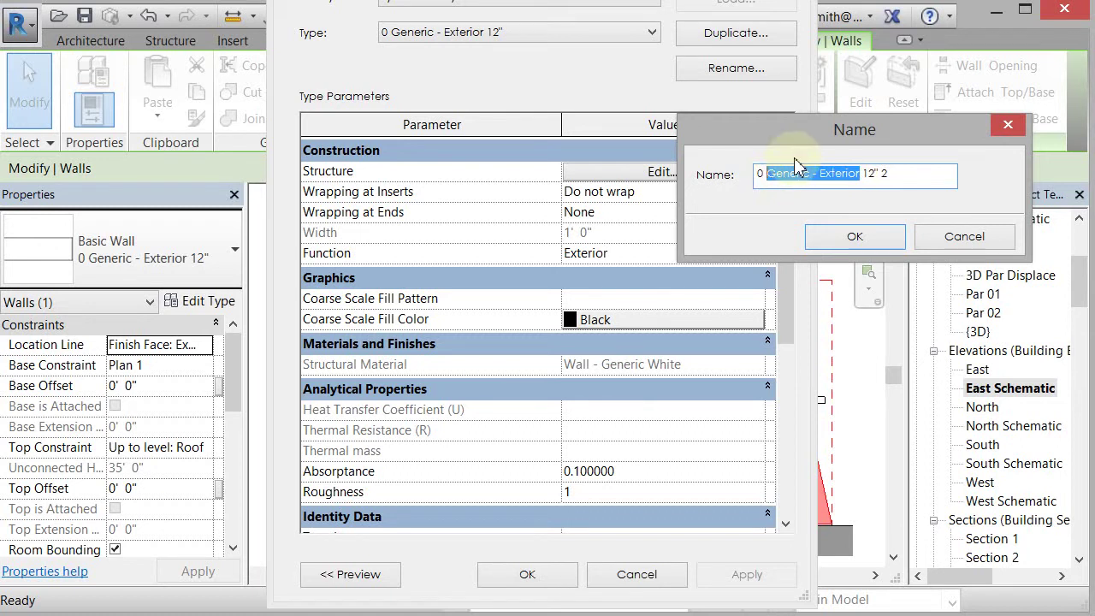
{"action": "type", "text": "Conc"}
{"action": "type", "text": "rete form"}
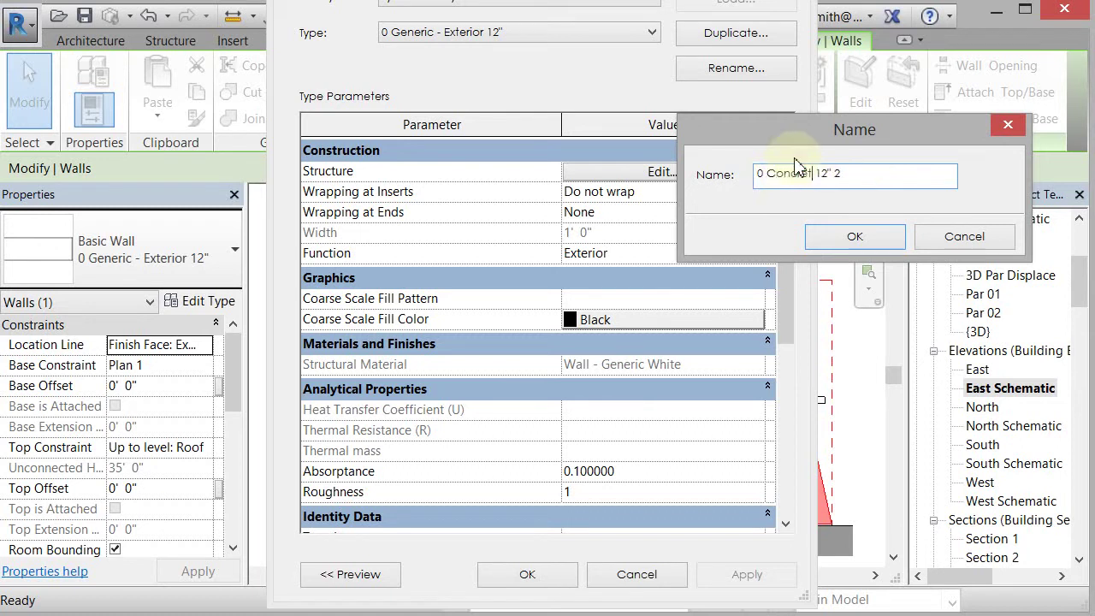
{"action": "type", "text": "work"}
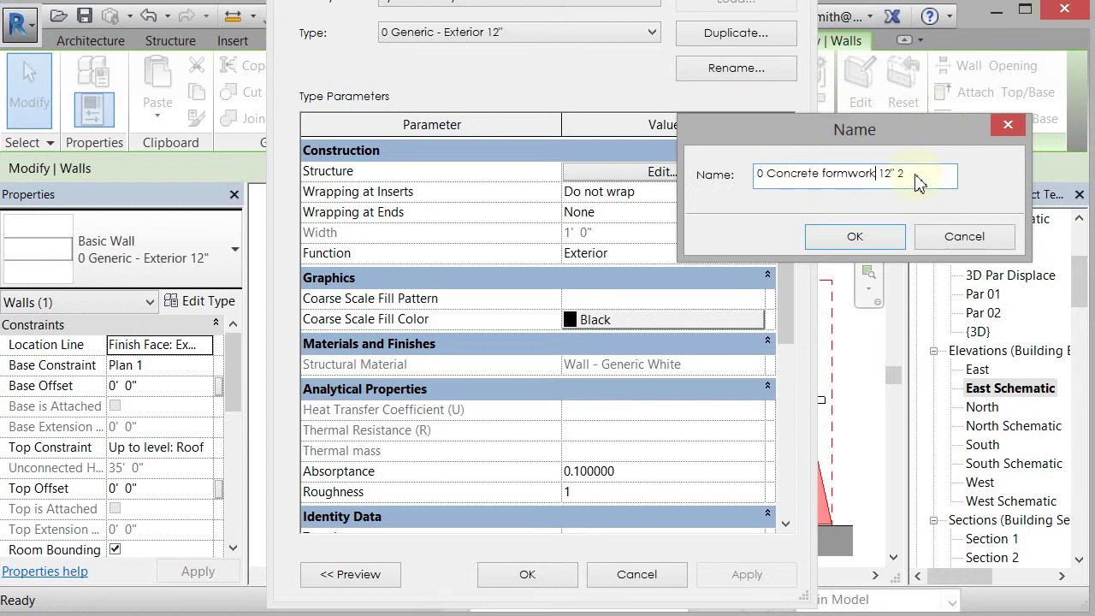
{"action": "left_click", "coordinate": [855, 241]}
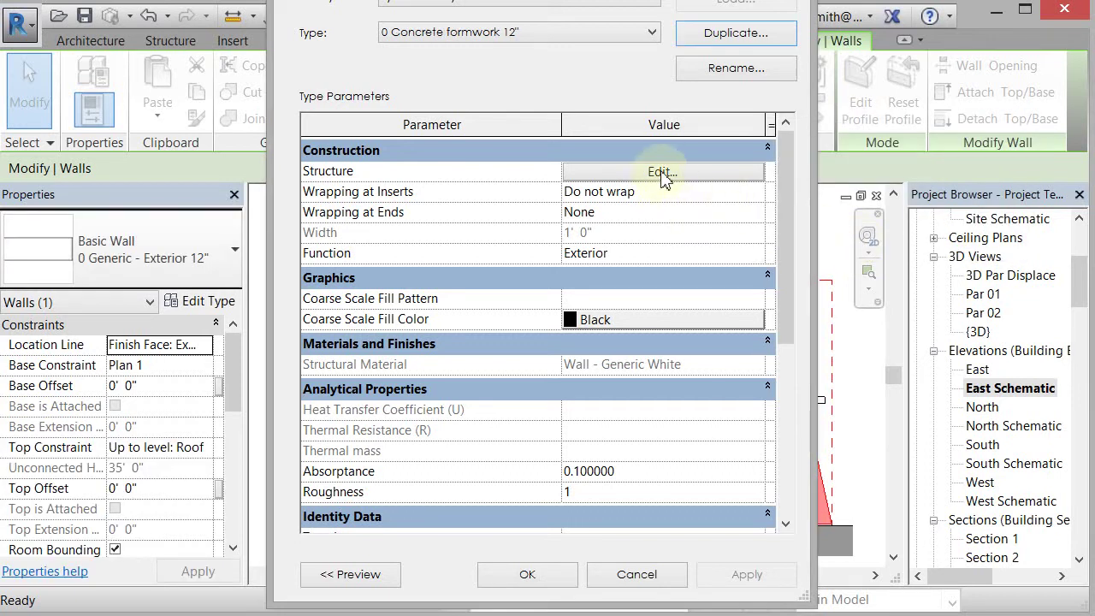
- Open the type's layer structure and browse materials for the Wall - Generic White structure layer
{"action": "left_click", "coordinate": [661, 172]}
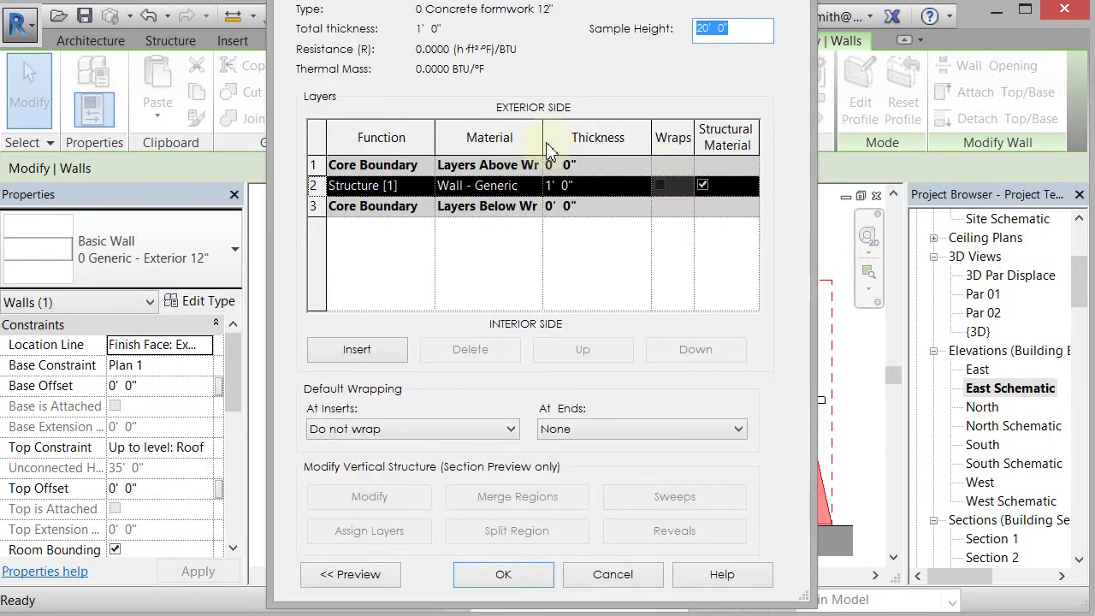
{"action": "left_click_drag", "start_coordinate": [548, 153], "coordinate": [583, 139]}
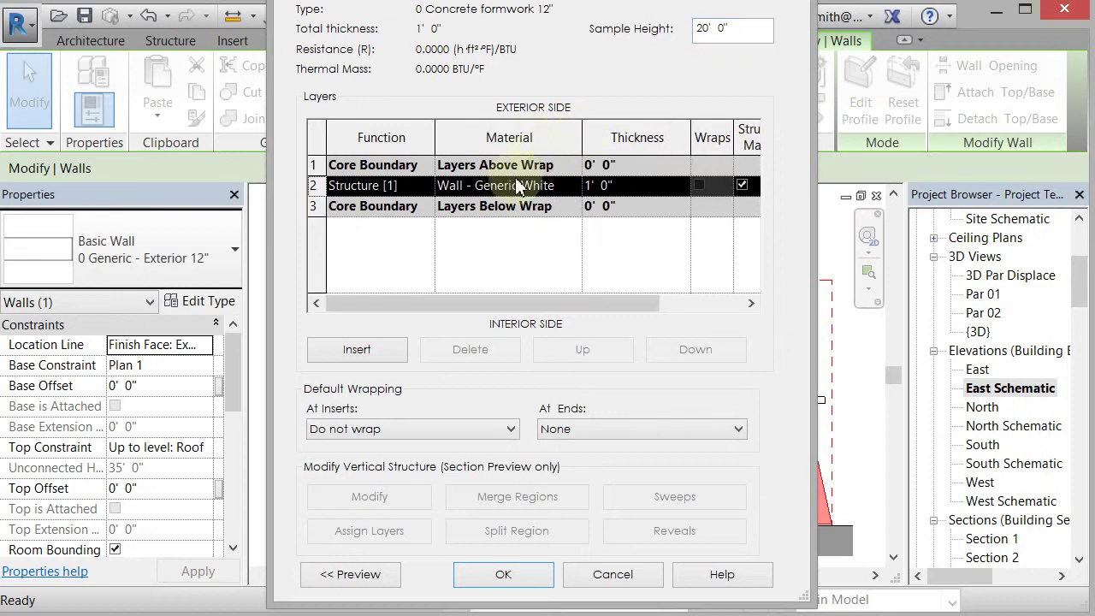
{"action": "left_click", "coordinate": [576, 193]}
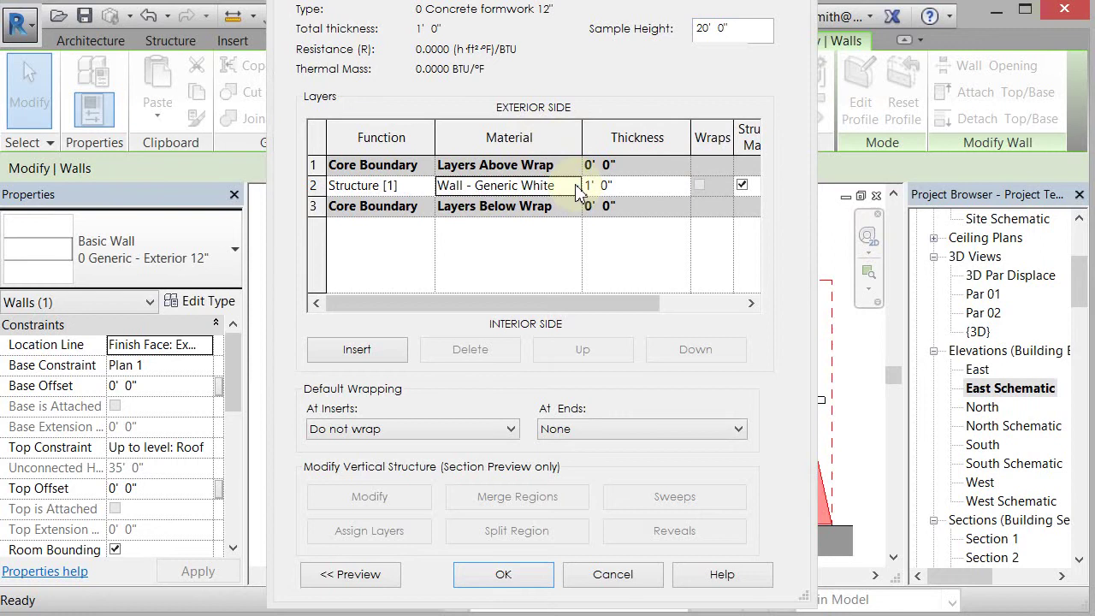
{"action": "left_click", "coordinate": [576, 185]}
- Duplicate Wall - Generic White as a new material named Wall - Concrete Formwork
{"action": "left_click_drag", "start_coordinate": [817, 8], "coordinate": [332, 15]}
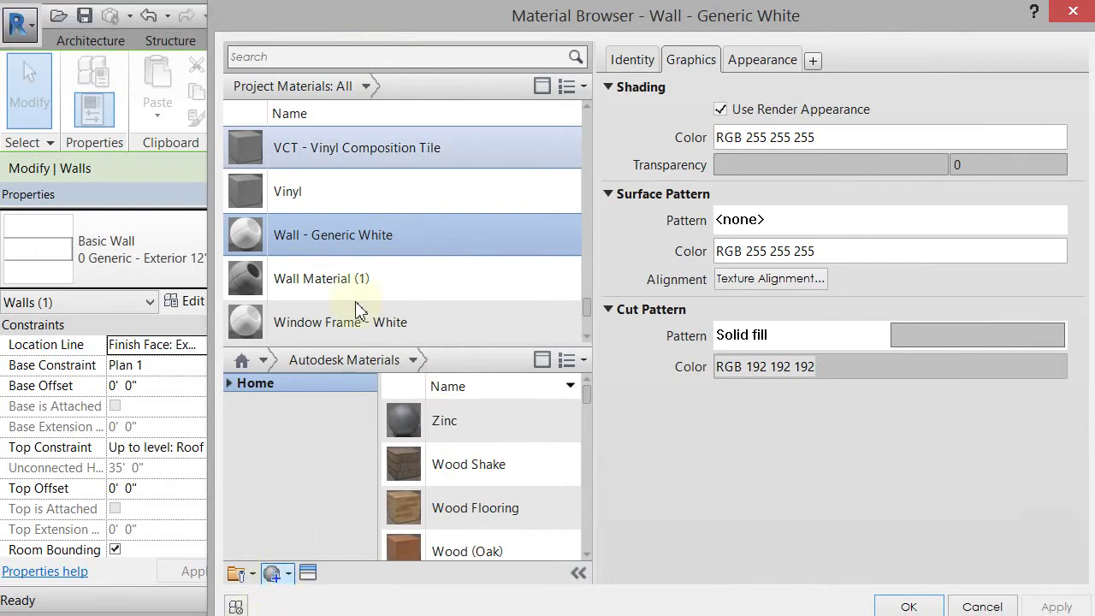
{"action": "left_click", "coordinate": [400, 237]}
{"action": "right_click", "coordinate": [406, 245]}
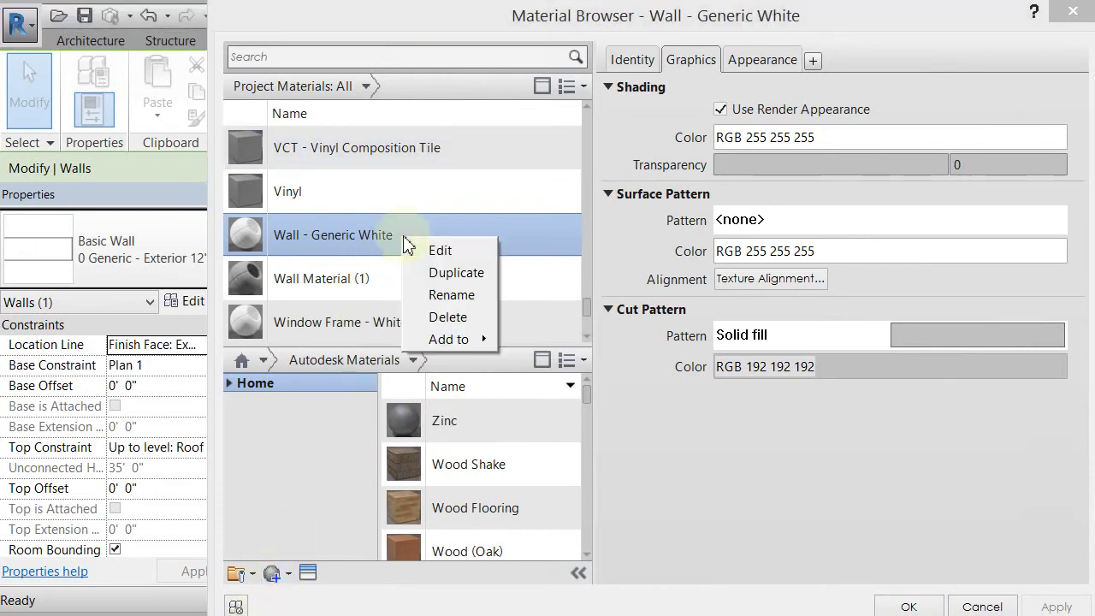
{"action": "left_click", "coordinate": [452, 273]}
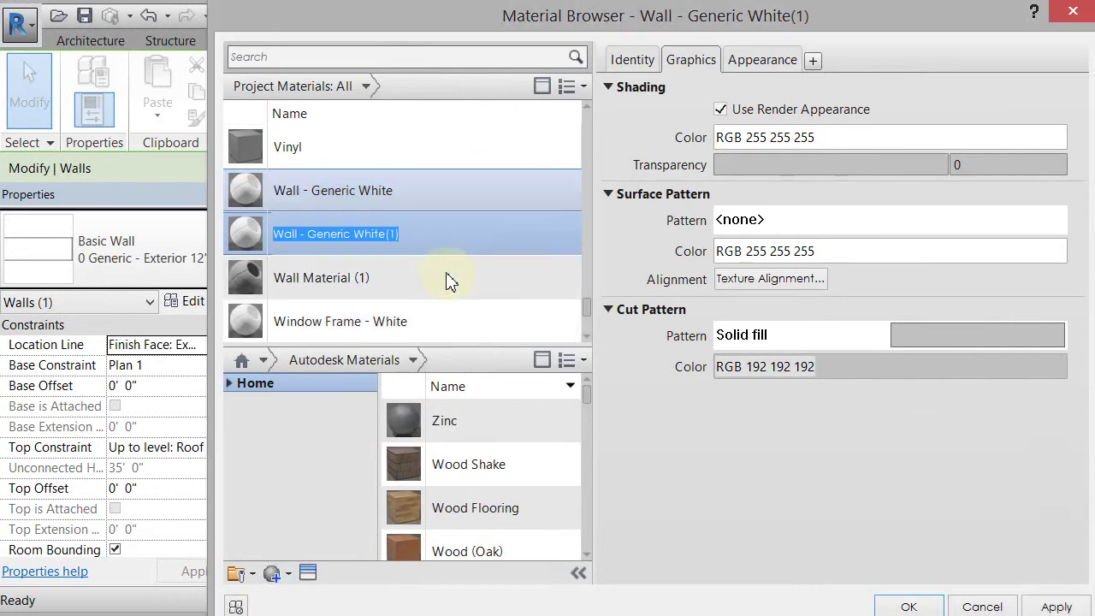
{"action": "left_click_drag", "start_coordinate": [402, 238], "coordinate": [310, 236]}
{"action": "type", "text": "Concrete Formwork"}
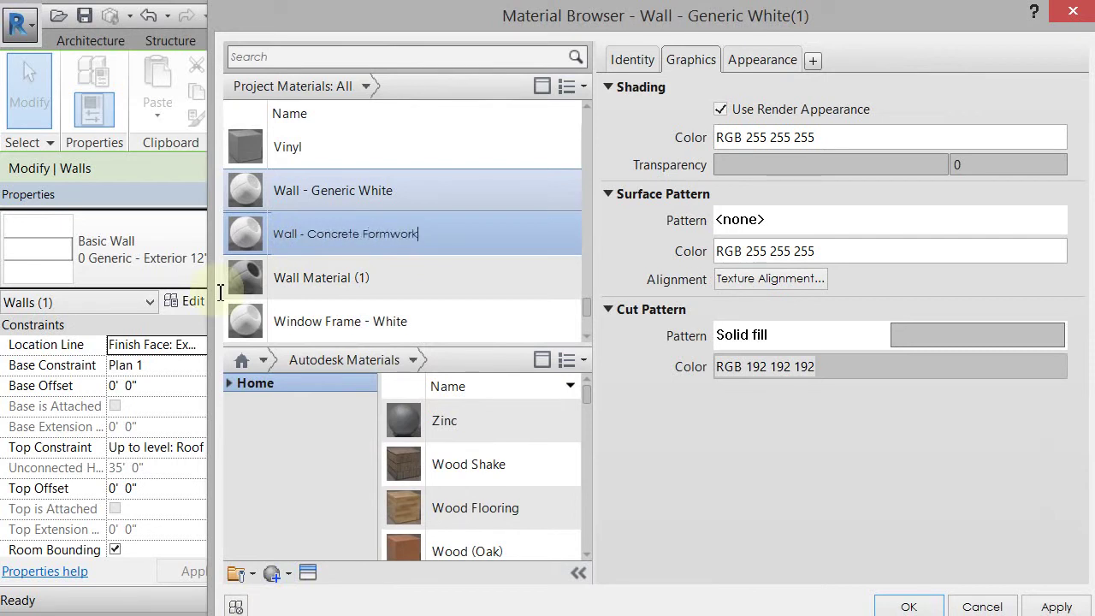
{"action": "key", "text": "Return"}
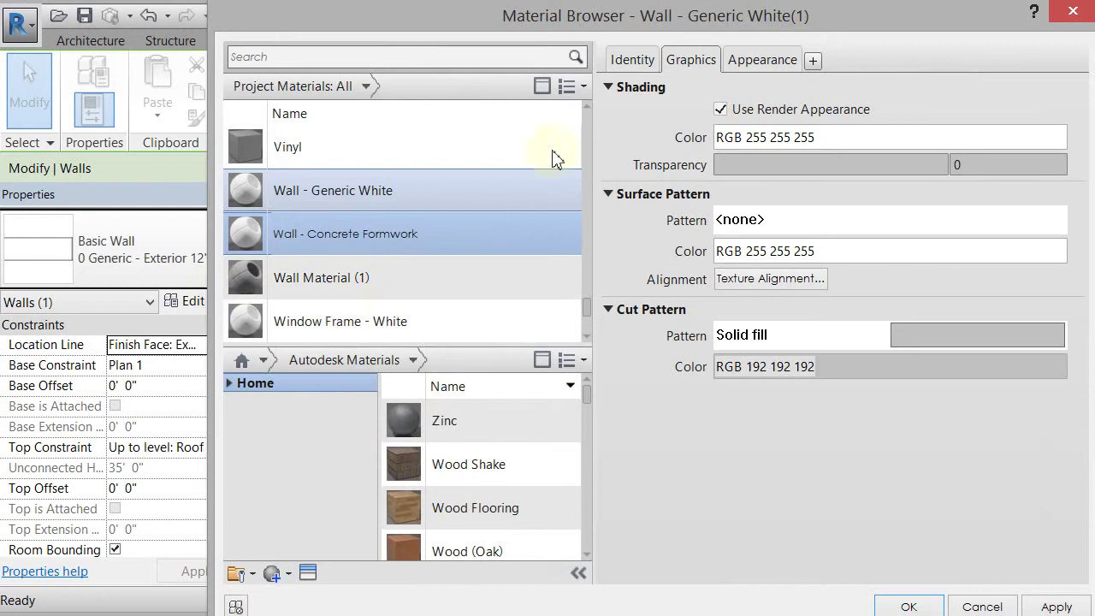
{"action": "left_click", "coordinate": [764, 60]}
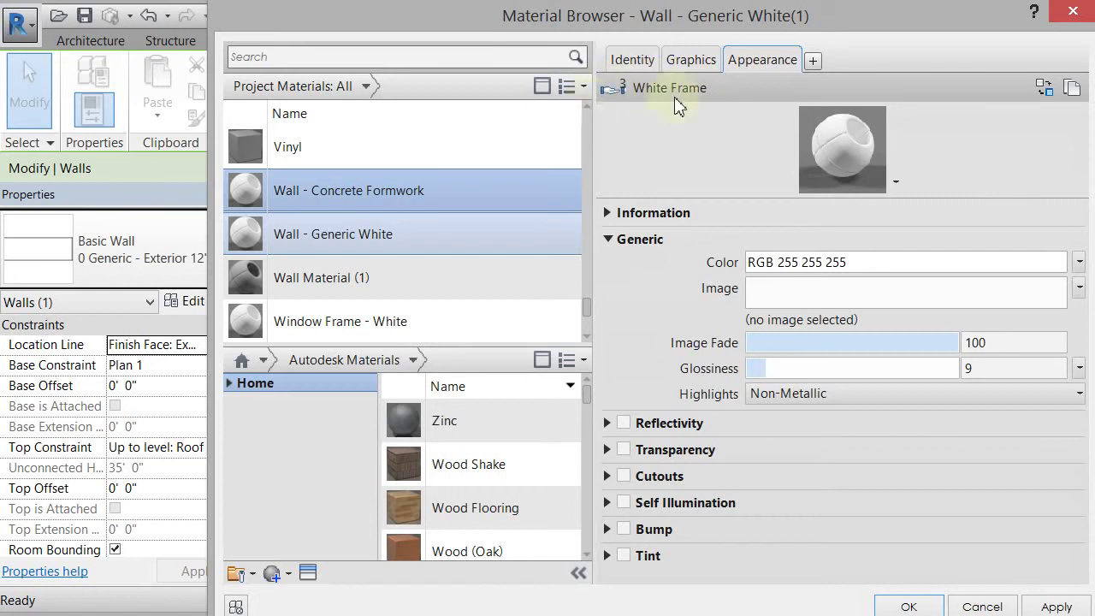
- Duplicate the White Frame appearance asset and rename the copy 'Concrete generic'
{"action": "left_click", "coordinate": [607, 89]}
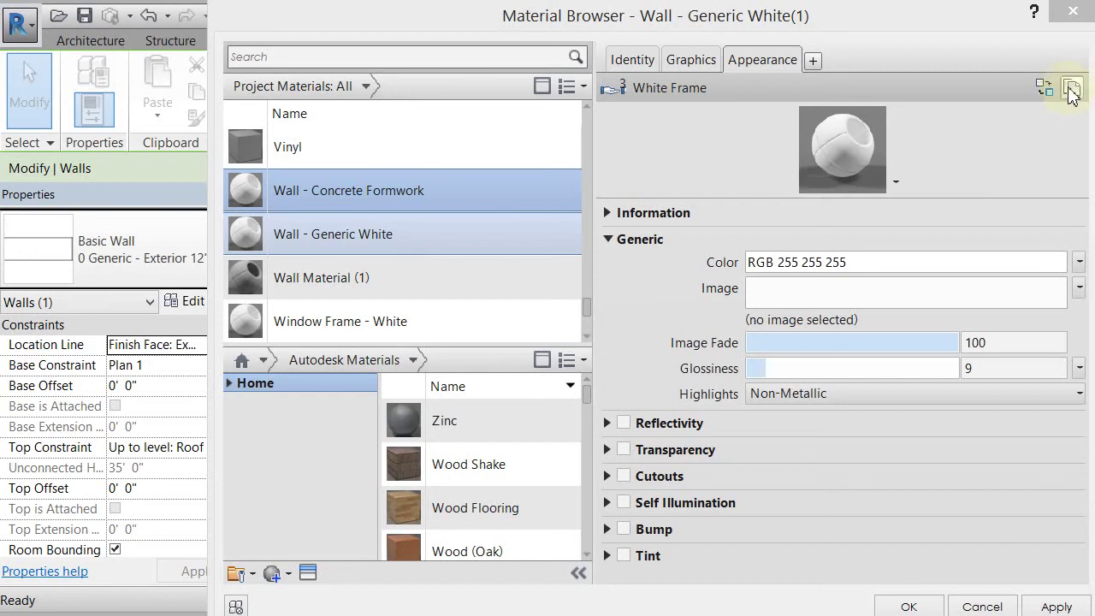
{"action": "left_click", "coordinate": [1071, 89]}
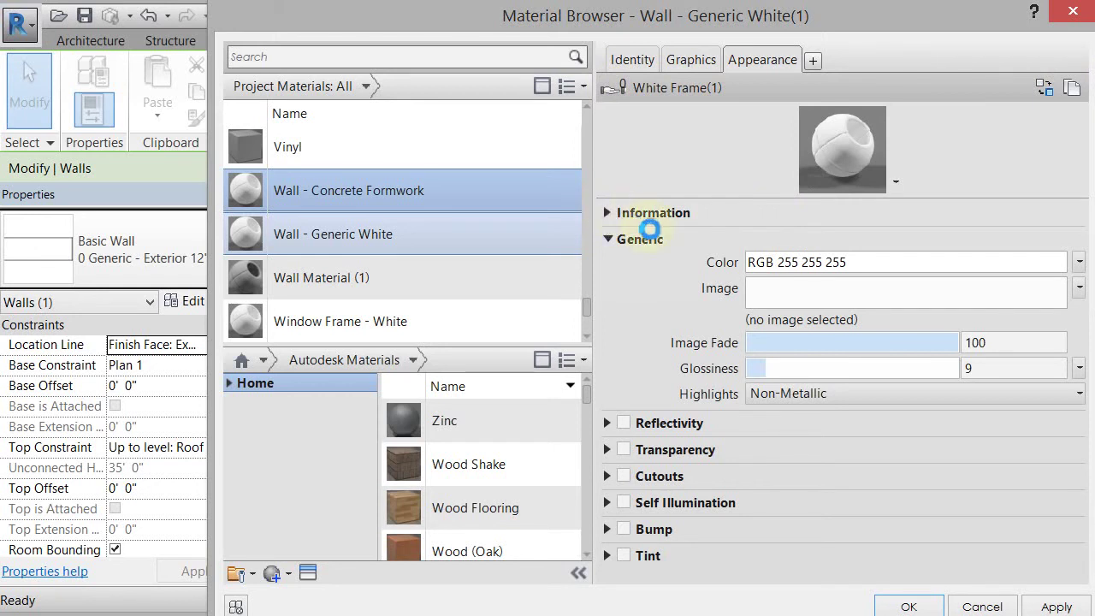
{"action": "left_click", "coordinate": [609, 213]}
{"action": "left_click", "coordinate": [794, 237]}
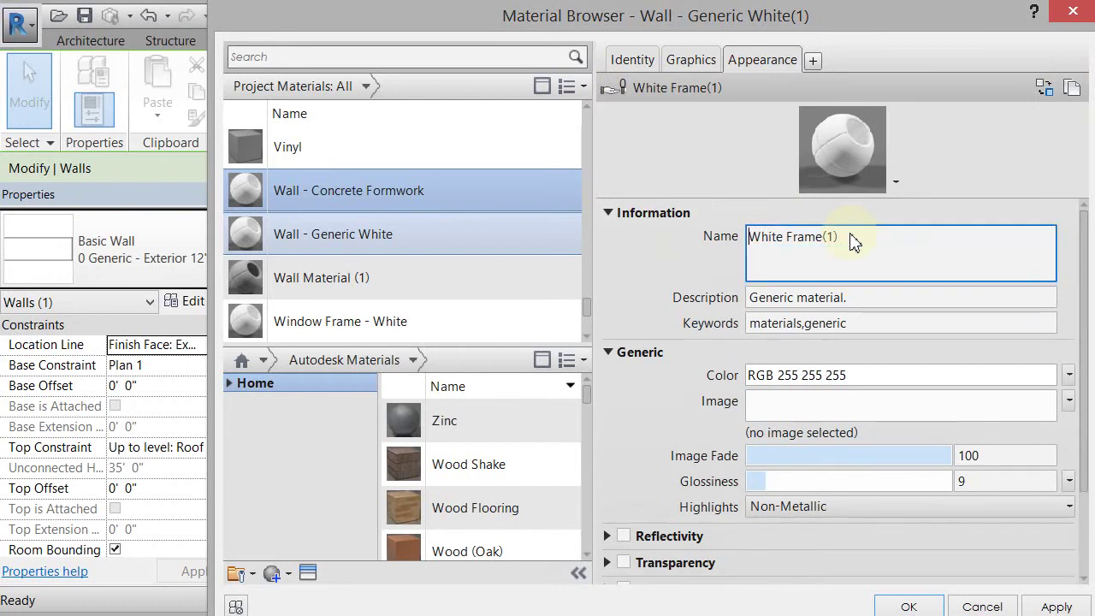
{"action": "left_click_drag", "start_coordinate": [838, 237], "coordinate": [711, 237]}
{"action": "type", "text": "Co"}
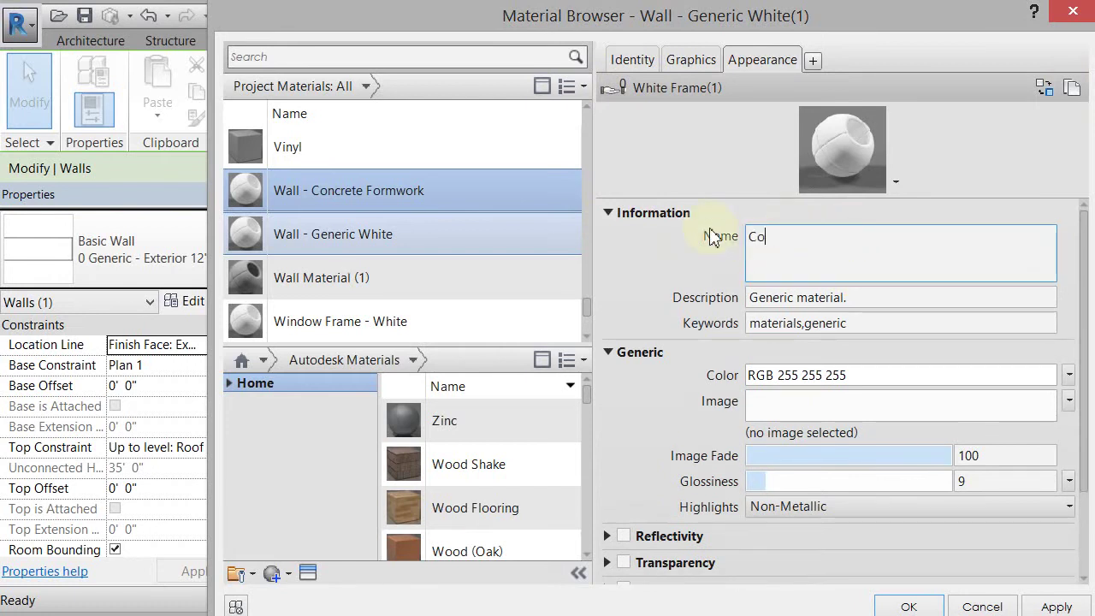
{"action": "type", "text": "ncrete generic"}
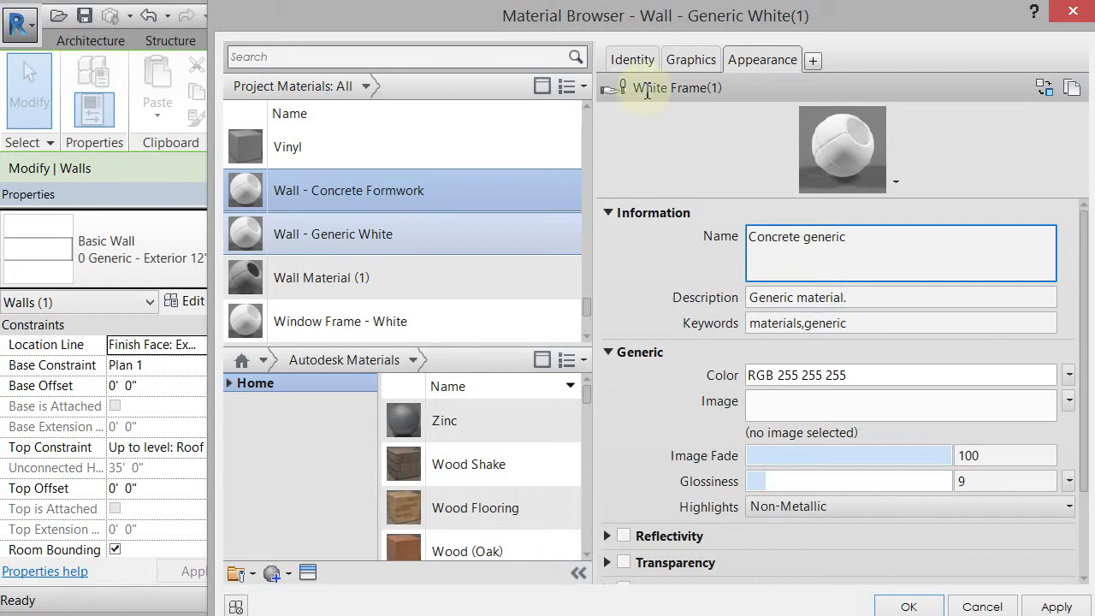
- From the material's Graphics settings, bring up the Fill Patterns list for the surface pattern
{"action": "left_click", "coordinate": [678, 59]}
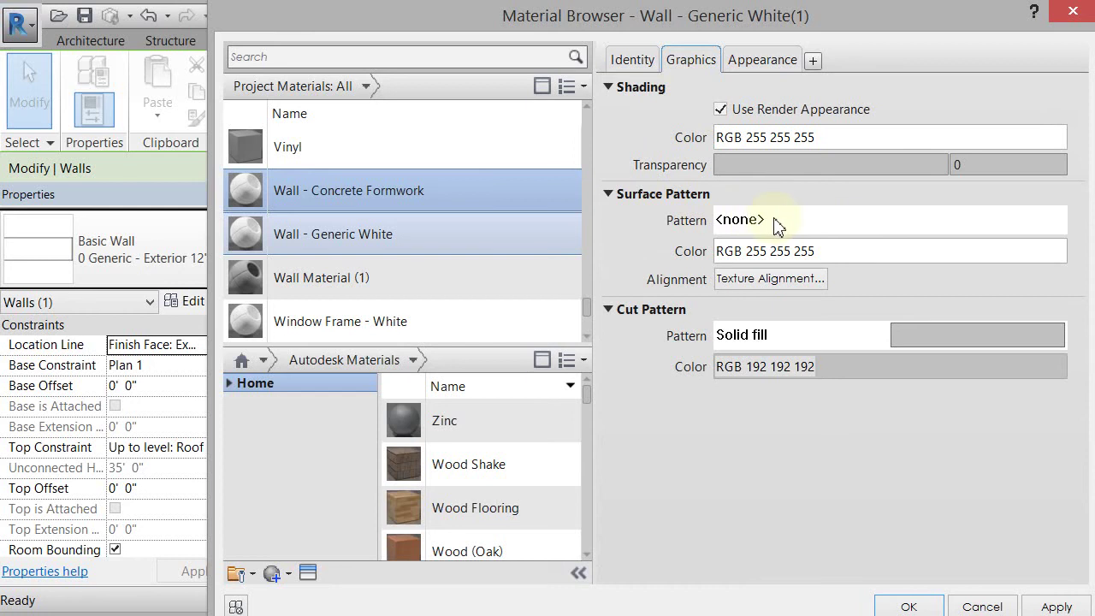
{"action": "left_click", "coordinate": [776, 222]}
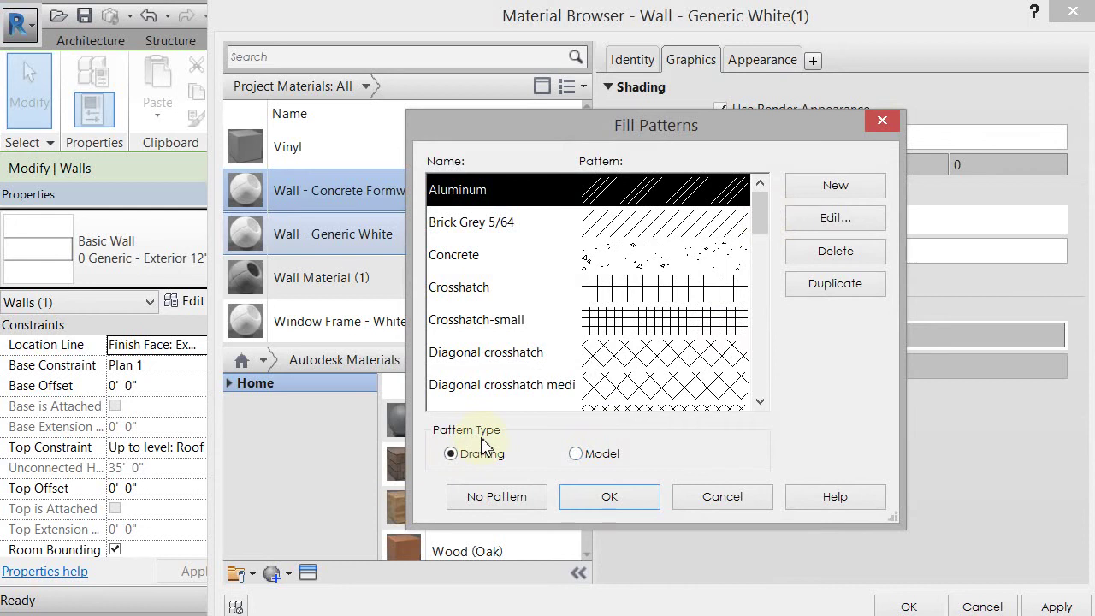
- Add a new model crosshatch fill pattern with a 0° line angle
{"action": "left_click", "coordinate": [576, 454]}
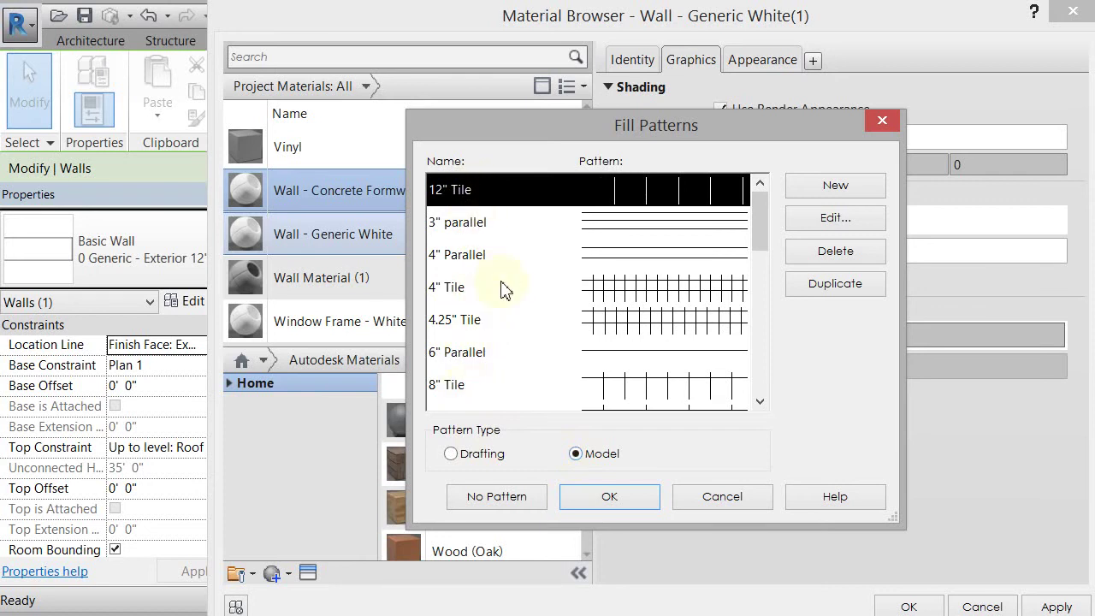
{"action": "left_click", "coordinate": [827, 187]}
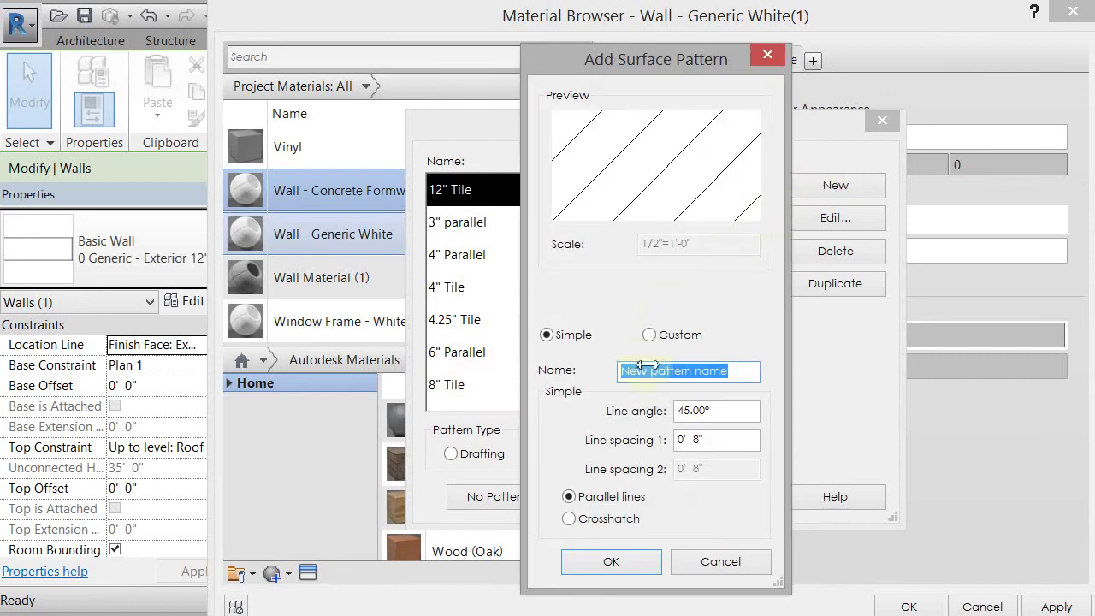
{"action": "left_click", "coordinate": [570, 518]}
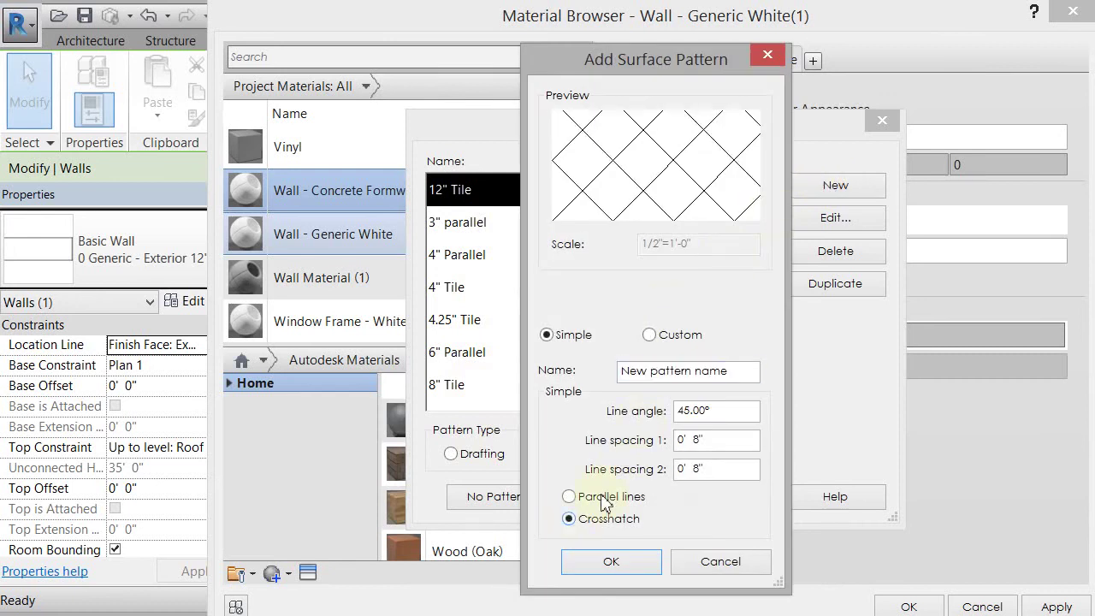
{"action": "left_click_drag", "start_coordinate": [731, 410], "coordinate": [665, 412]}
{"action": "type", "text": "0"}
{"action": "key", "text": "Return"}
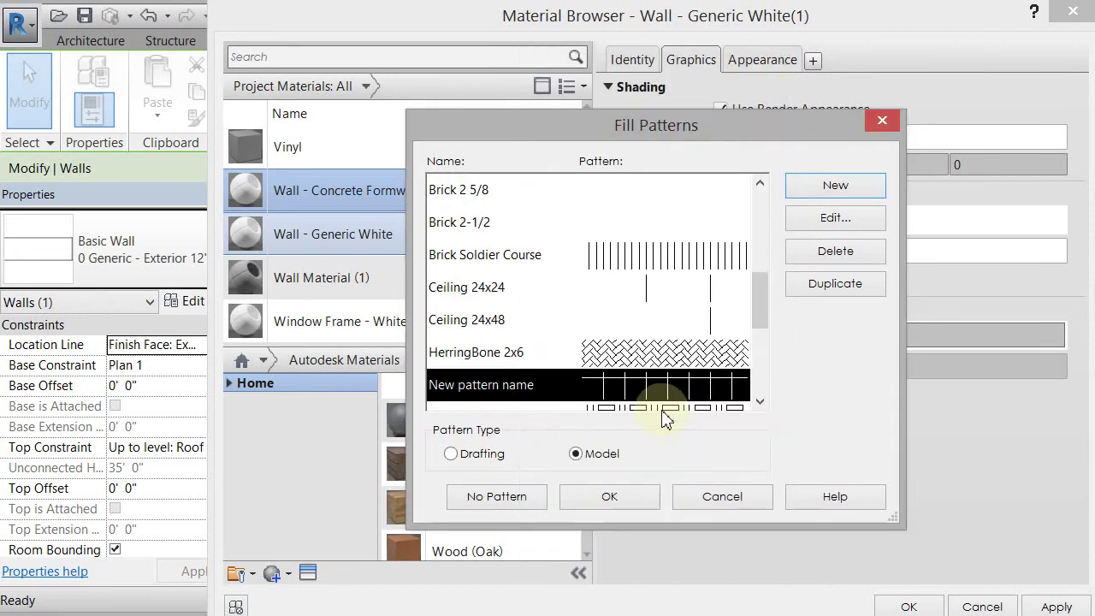
- Rename the new pattern 'Square Pattern' with both line spacings set to 8'
{"action": "left_click", "coordinate": [838, 224]}
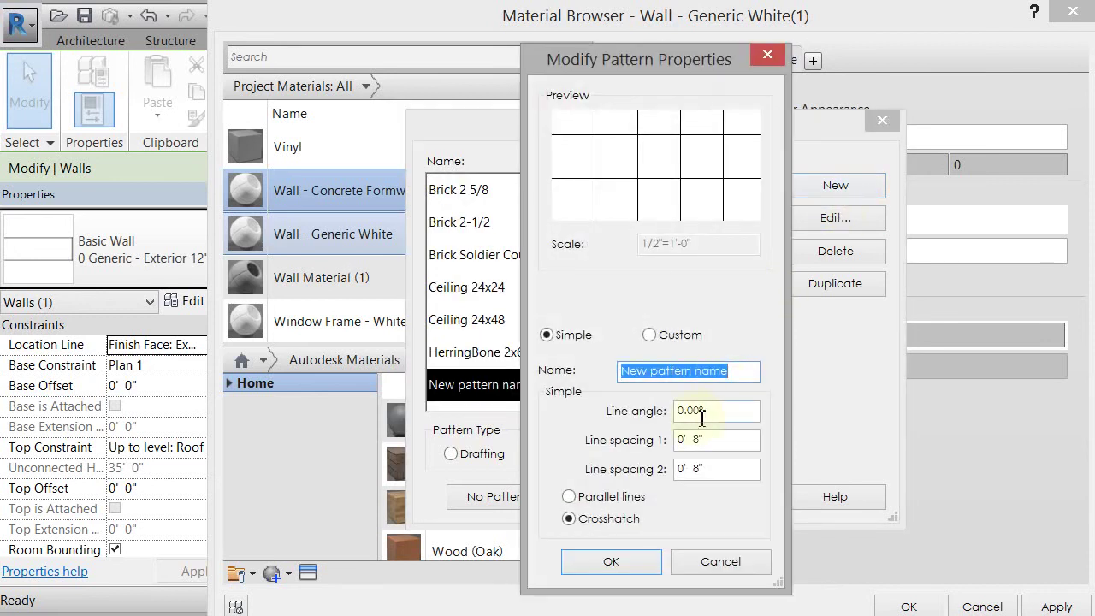
{"action": "left_click", "coordinate": [741, 371]}
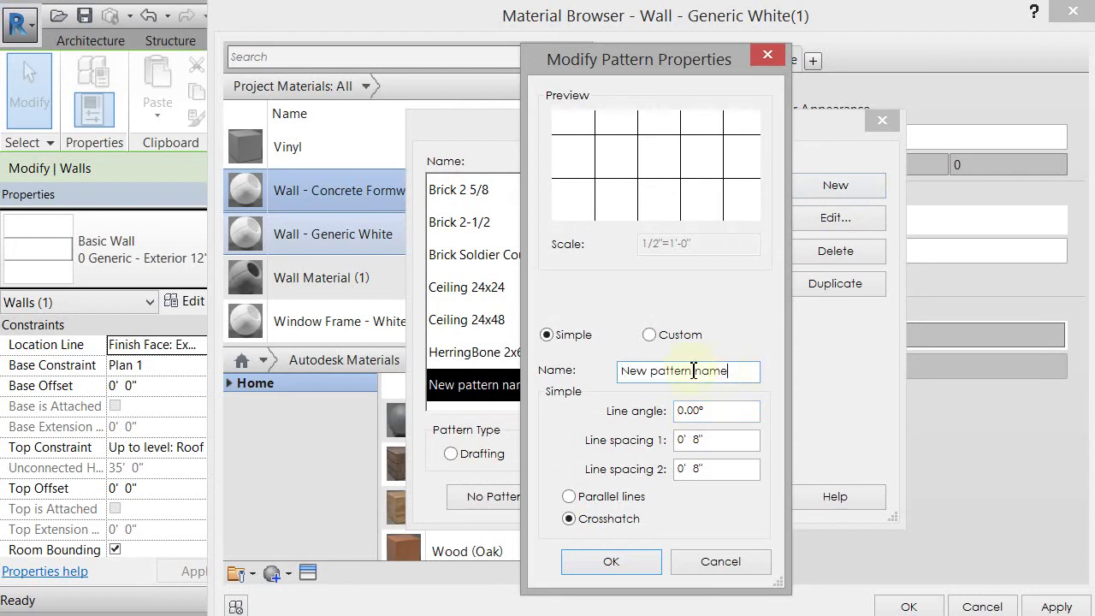
{"action": "left_click_drag", "start_coordinate": [728, 371], "coordinate": [610, 370]}
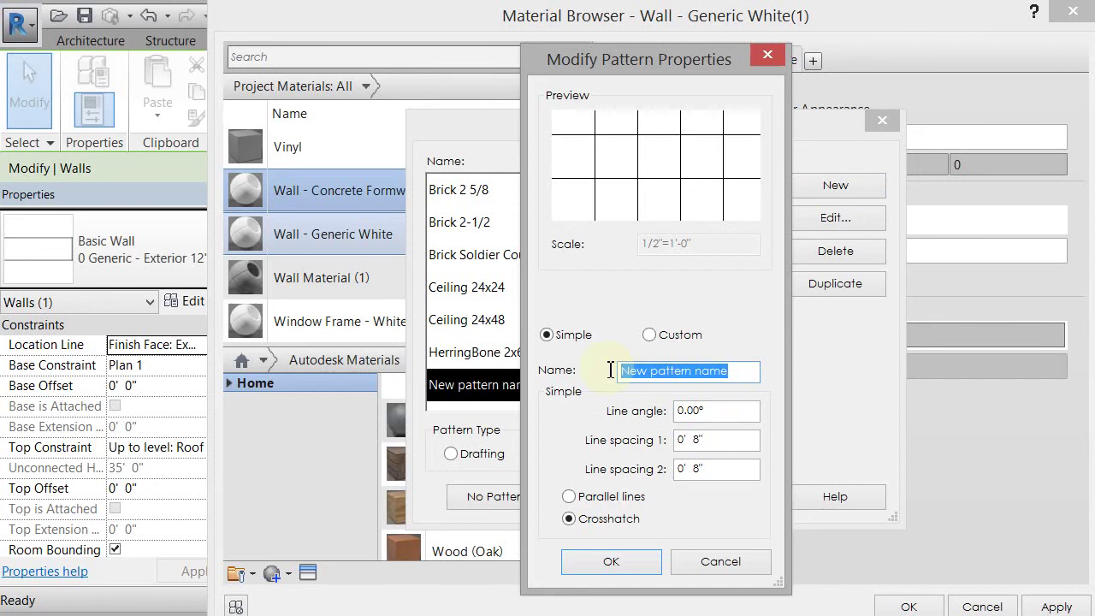
{"action": "type", "text": "Squar"}
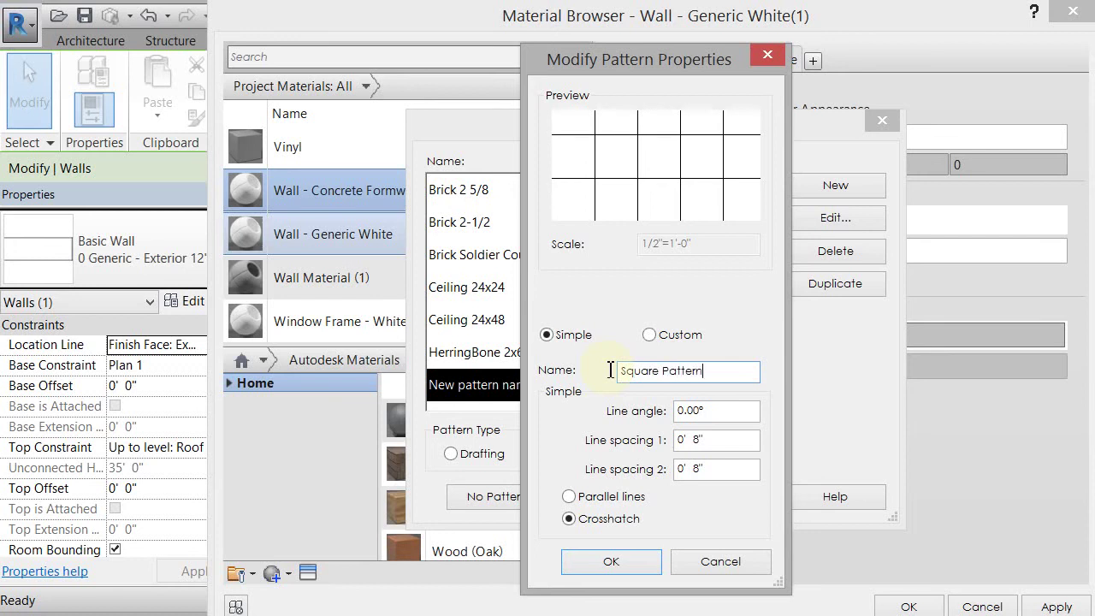
{"action": "left_click", "coordinate": [721, 441]}
{"action": "left_click_drag", "start_coordinate": [721, 442], "coordinate": [674, 440]}
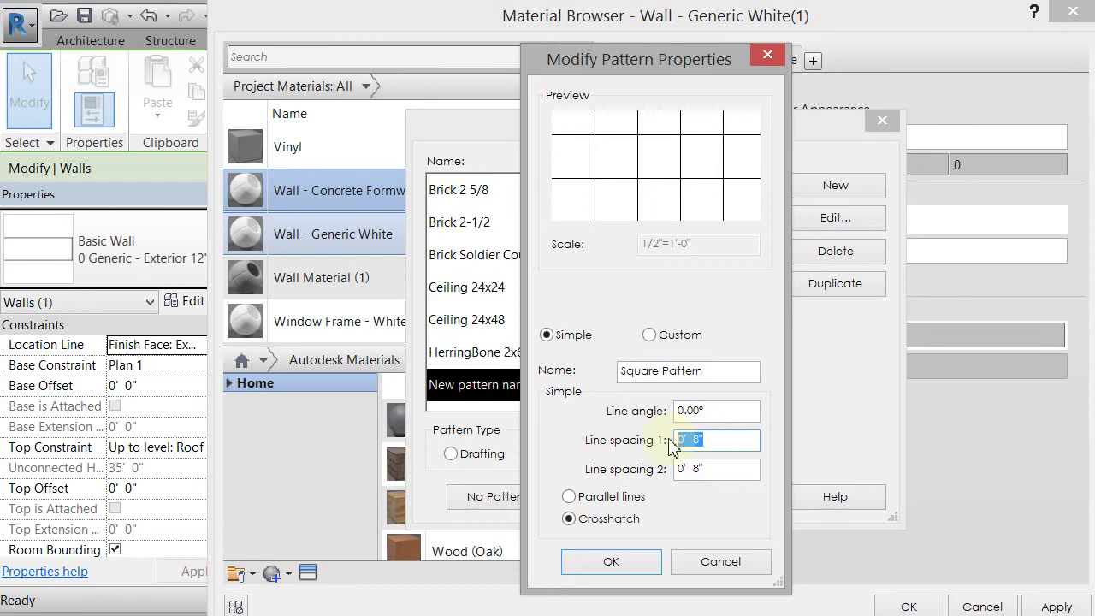
{"action": "type", "text": "8'"}
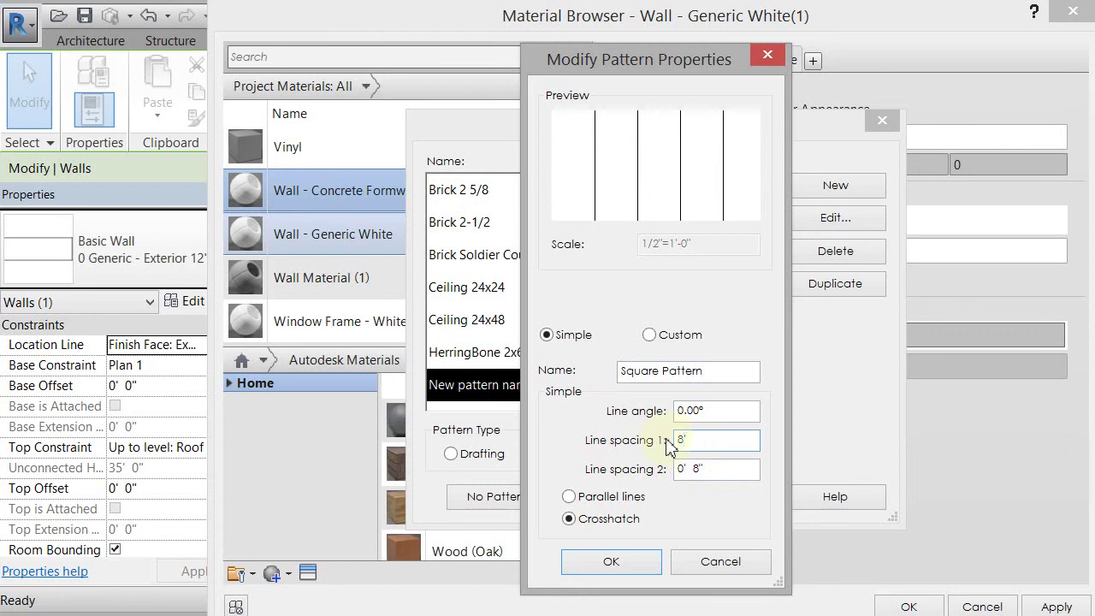
{"action": "left_click", "coordinate": [723, 468]}
{"action": "left_click_drag", "start_coordinate": [723, 468], "coordinate": [650, 469]}
{"action": "type", "text": "8"}
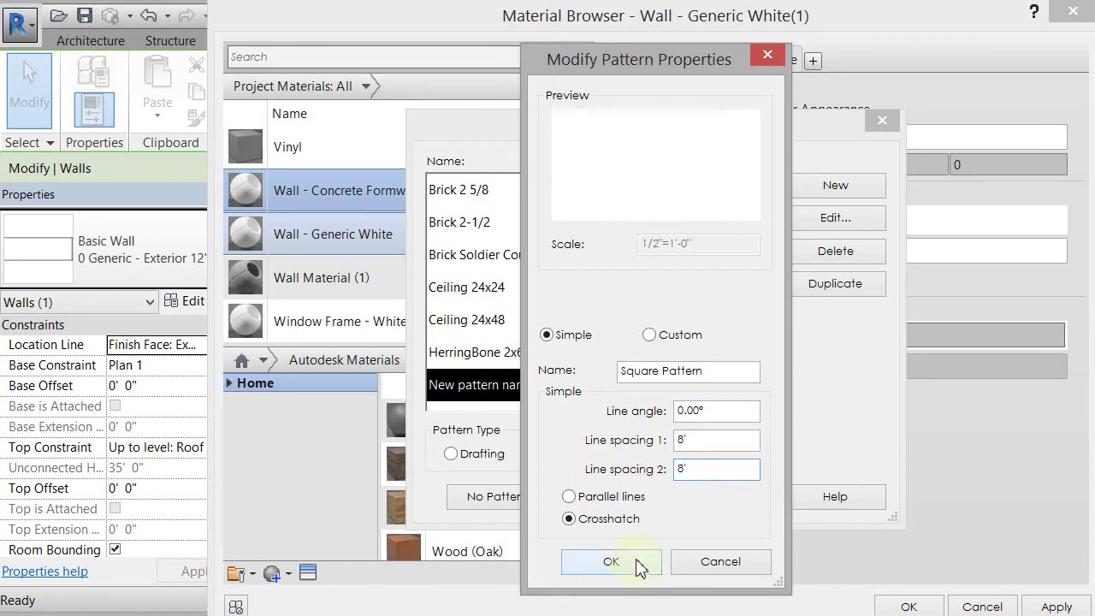
{"action": "left_click", "coordinate": [611, 562]}
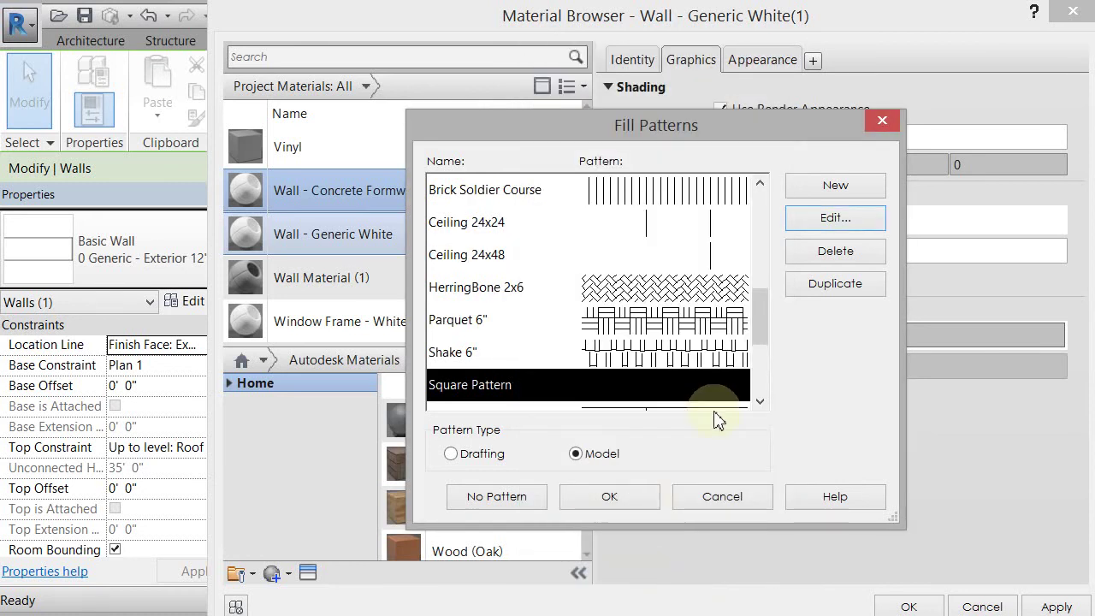
- Apply Square Pattern as the surface pattern in grey RGB 192-192-192 and accept the material
{"action": "left_click", "coordinate": [609, 501]}
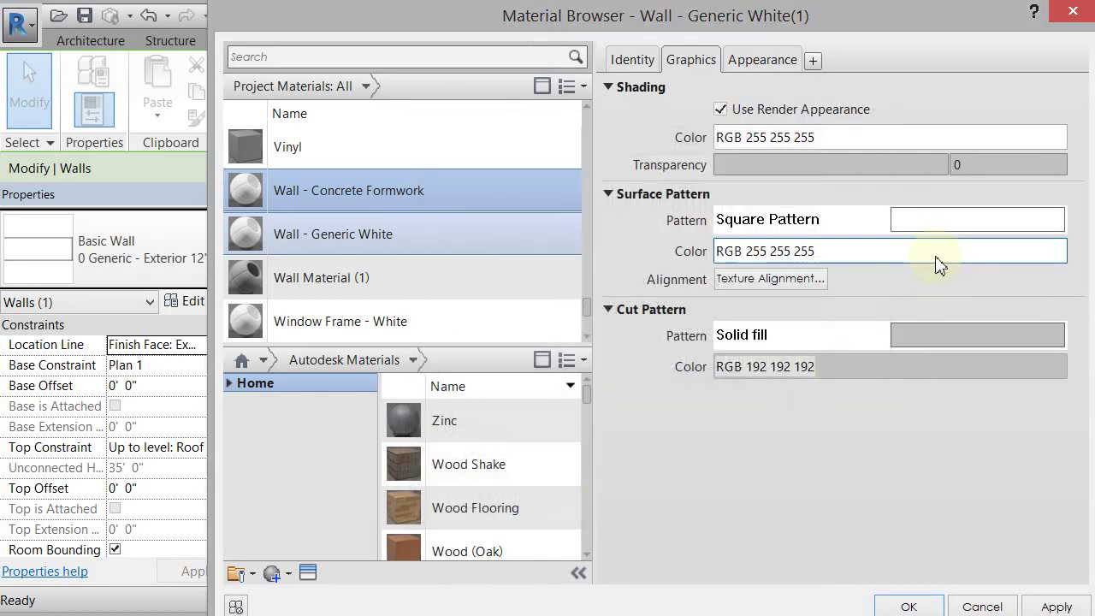
{"action": "left_click", "coordinate": [938, 265]}
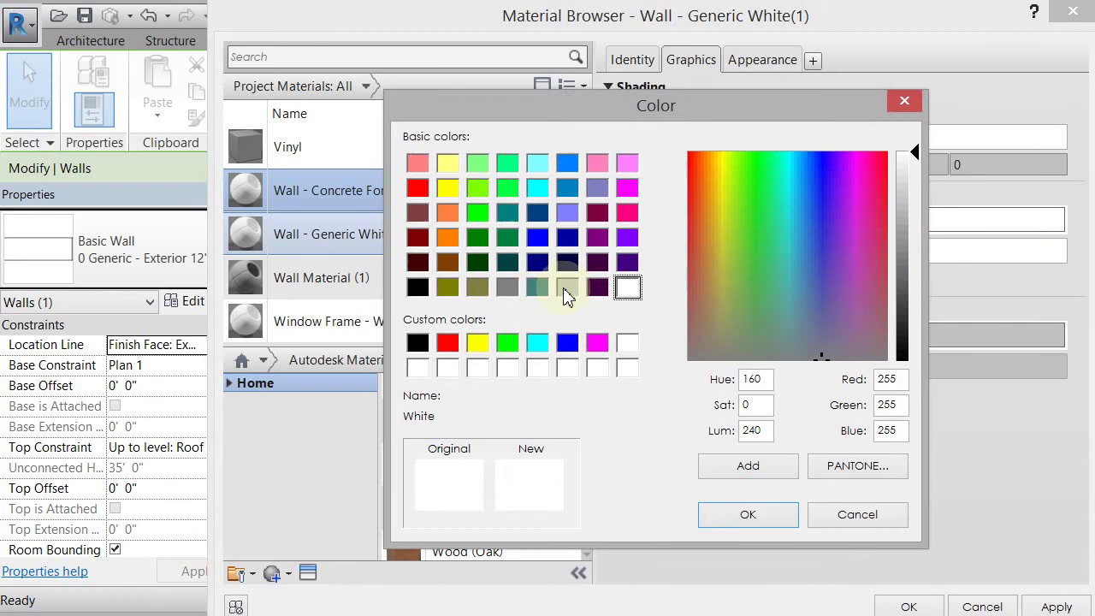
{"action": "left_click", "coordinate": [567, 287]}
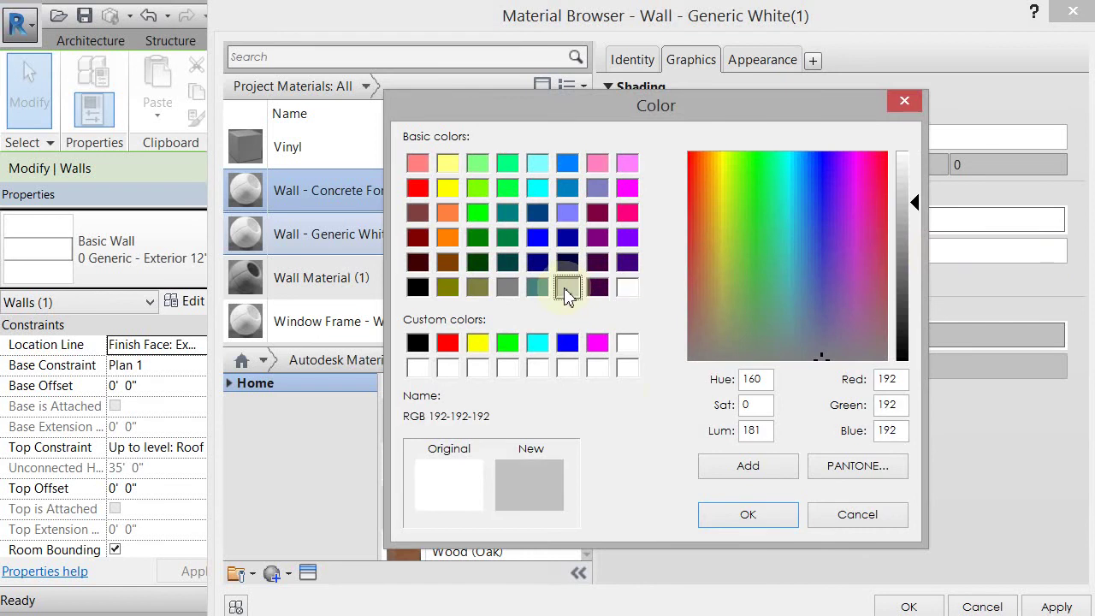
{"action": "left_click", "coordinate": [741, 522]}
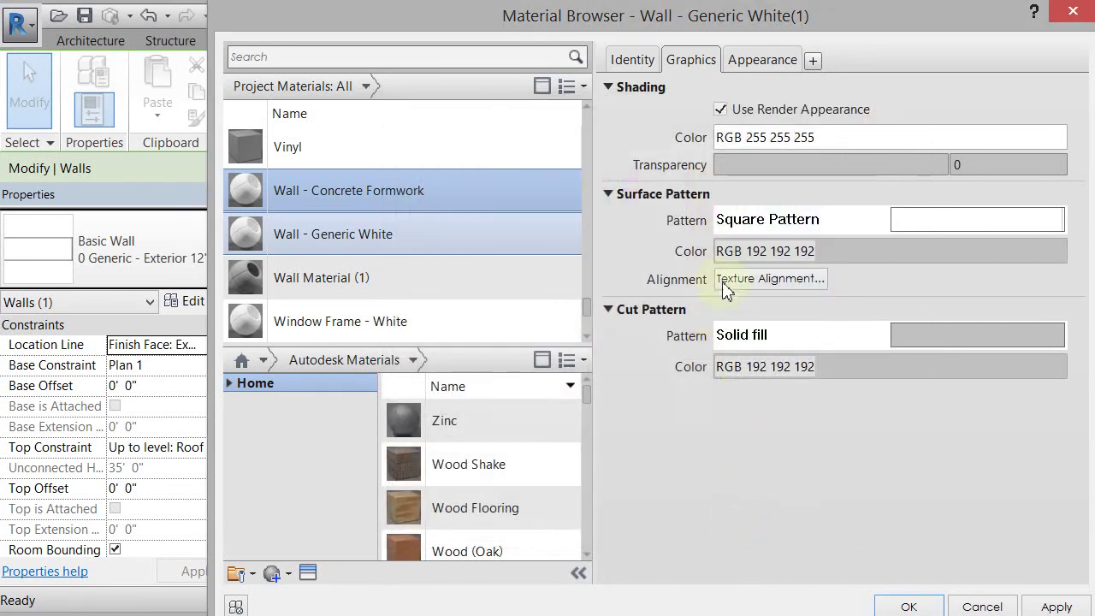
{"action": "left_click", "coordinate": [909, 606]}
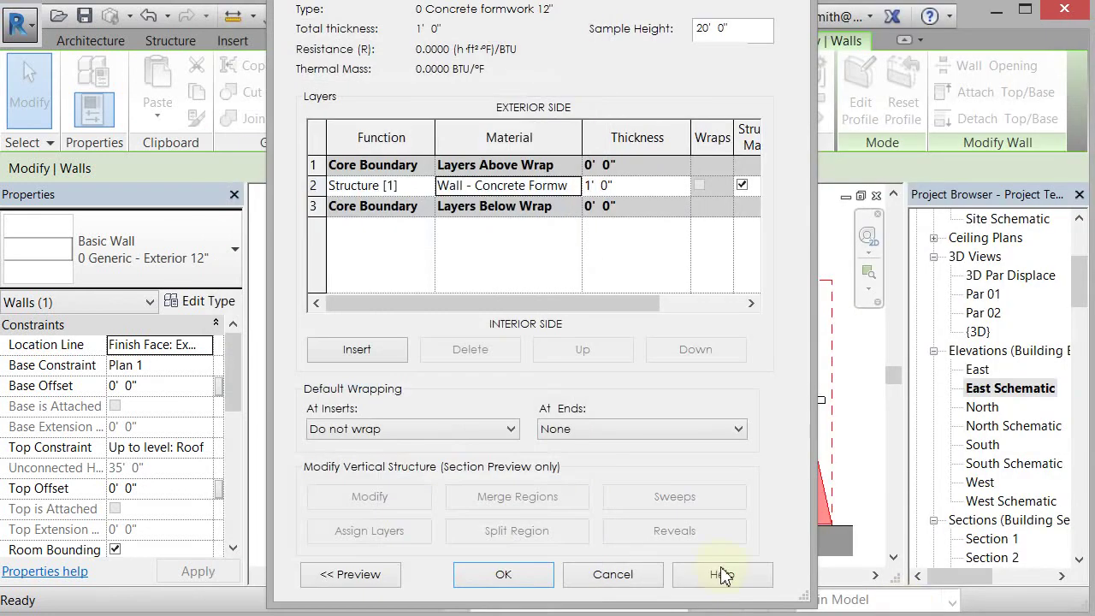
- Confirm the wall assembly and type changes, then switch the East Schematic elevation to Hidden Line
{"action": "left_click", "coordinate": [517, 574]}
{"action": "left_click", "coordinate": [517, 574]}
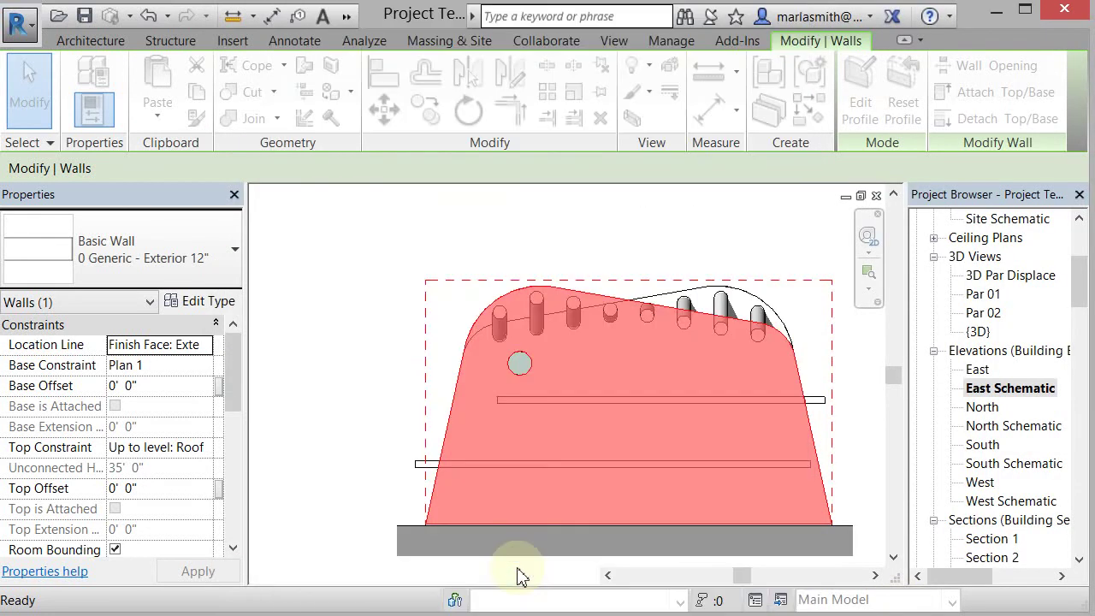
{"action": "left_click", "coordinate": [360, 243]}
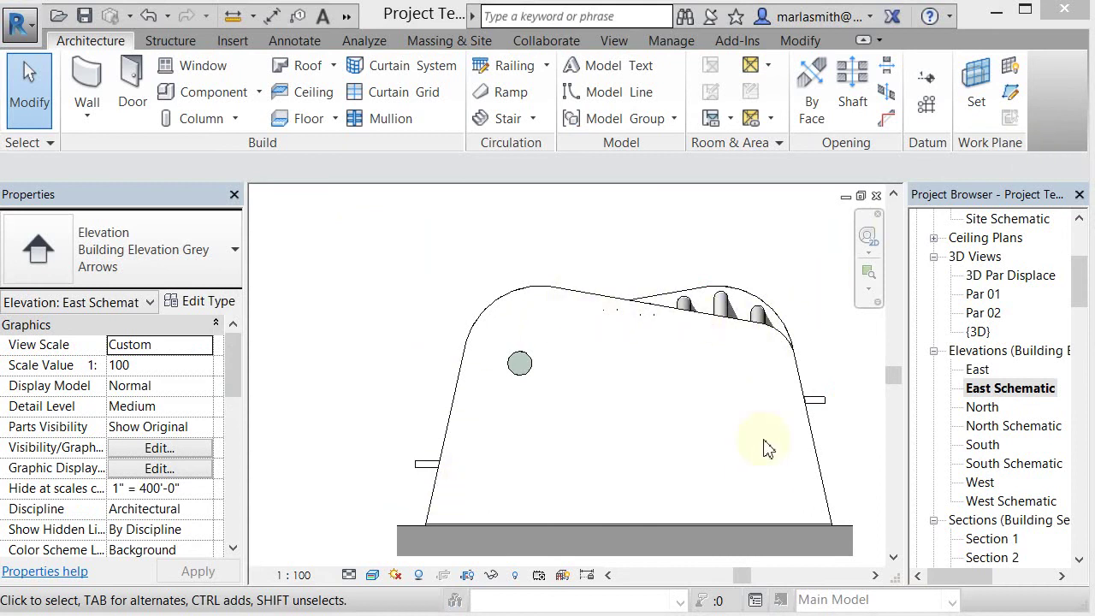
{"action": "left_click", "coordinate": [373, 577]}
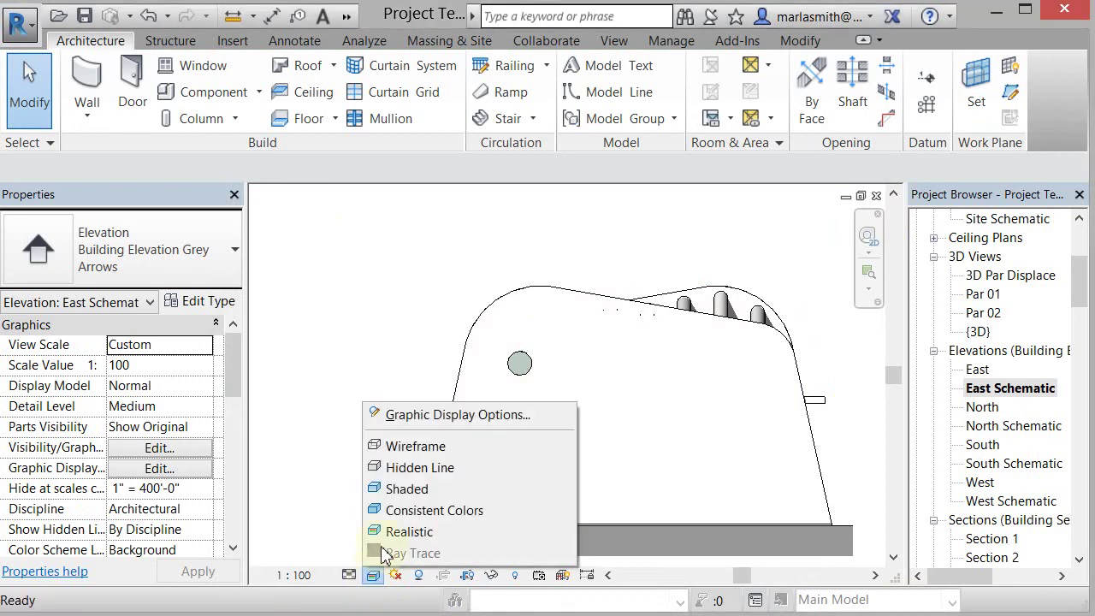
{"action": "left_click", "coordinate": [404, 473]}
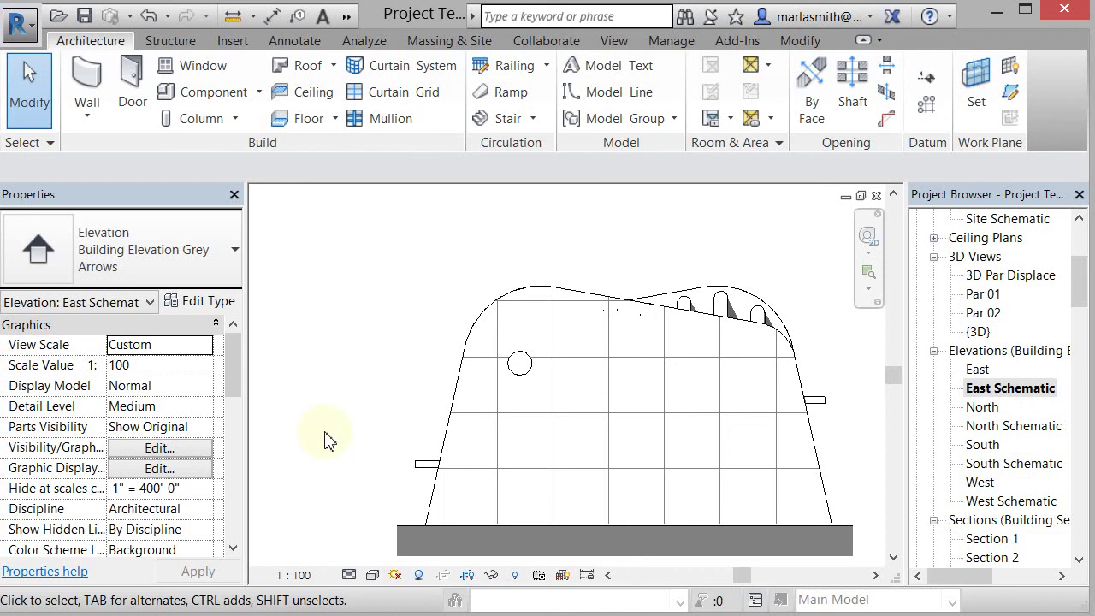
- Move a vertical surface pattern line from its grid intersection onto the wall's slanted left edge
{"action": "scroll", "coordinate": [445, 496], "scroll_direction": "up", "scroll_amount": 4}
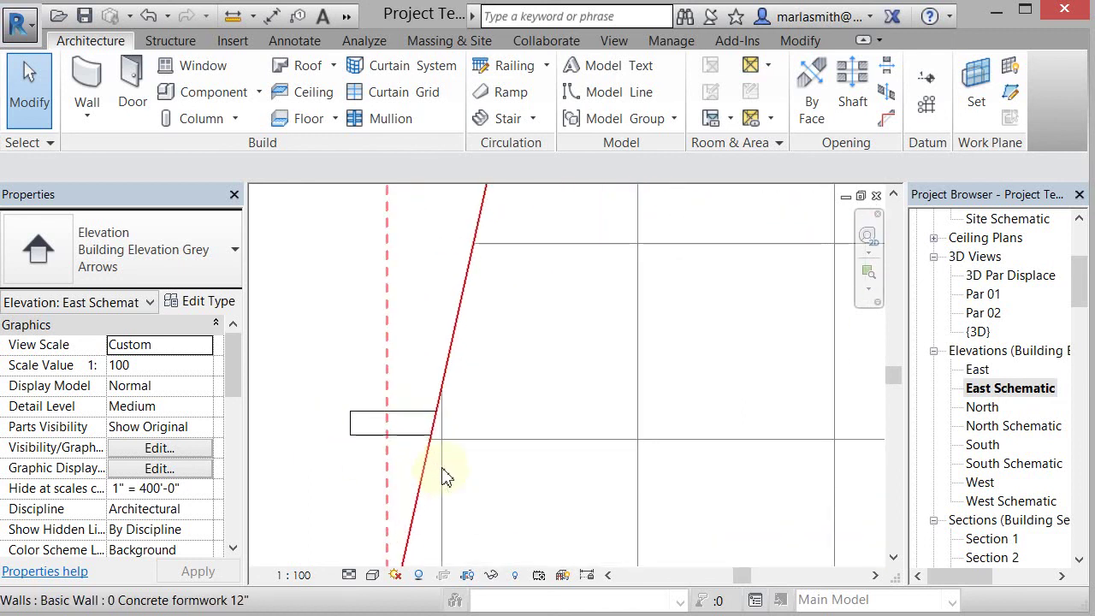
{"action": "left_click", "coordinate": [442, 476]}
{"action": "left_click", "coordinate": [286, 362]}
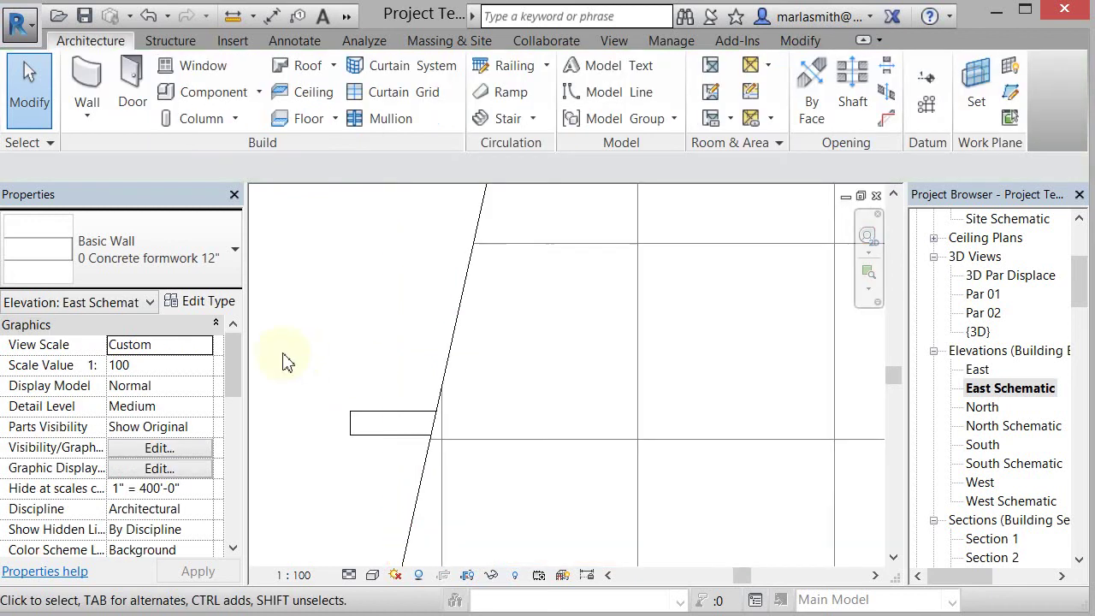
{"action": "key", "text": "Tab"}
{"action": "left_click", "coordinate": [445, 496]}
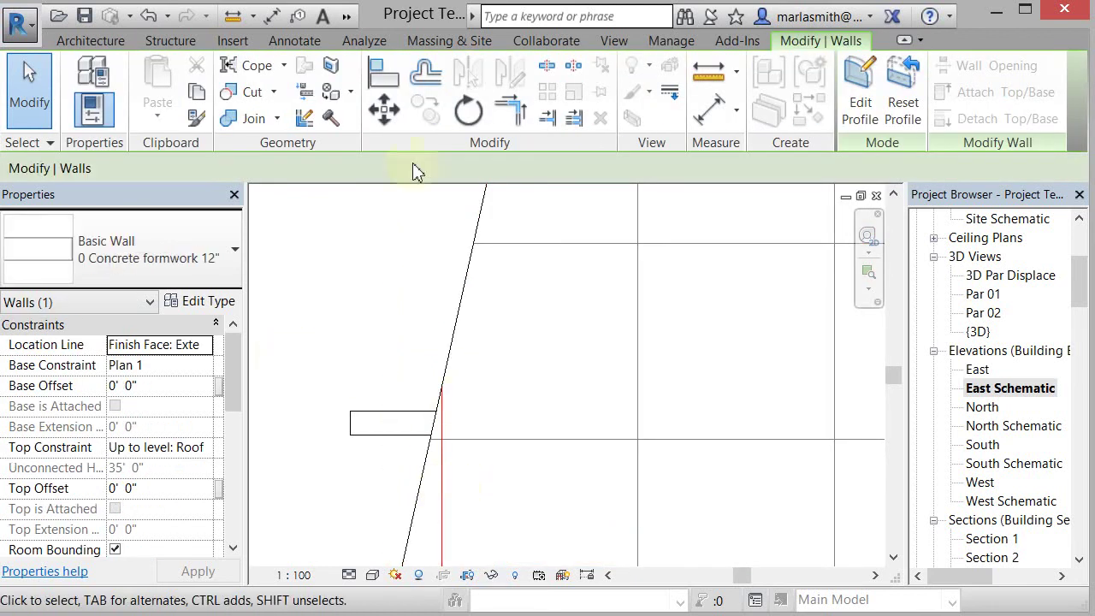
{"action": "left_click", "coordinate": [433, 441]}
{"action": "left_click", "coordinate": [485, 457]}
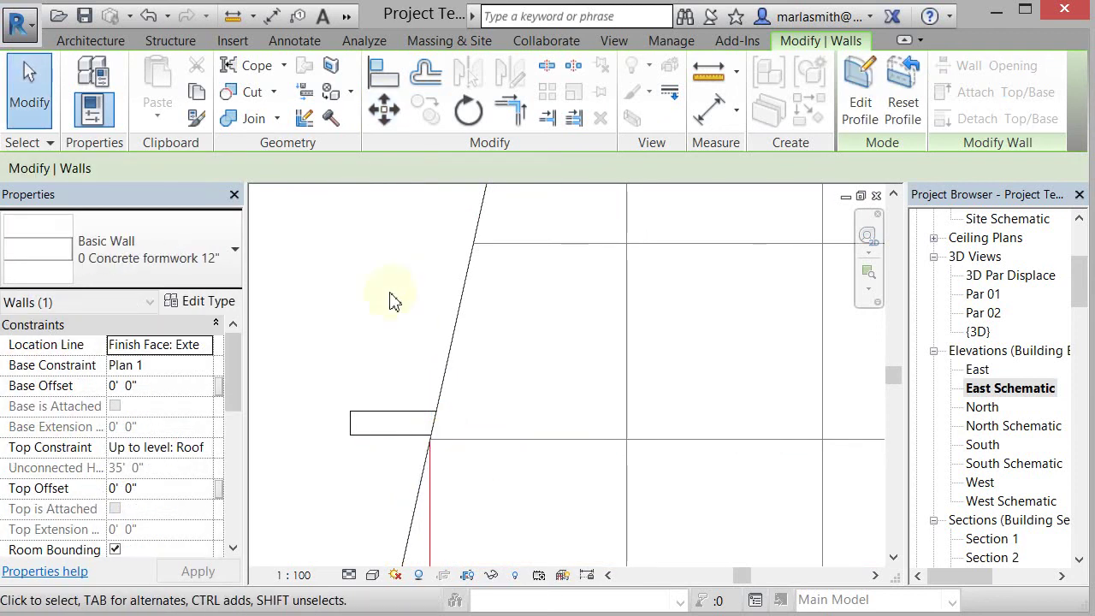
- Deselect and zoom out to review the shifted square grid across the wall
{"action": "scroll", "coordinate": [395, 347], "scroll_direction": "down", "scroll_amount": 4}
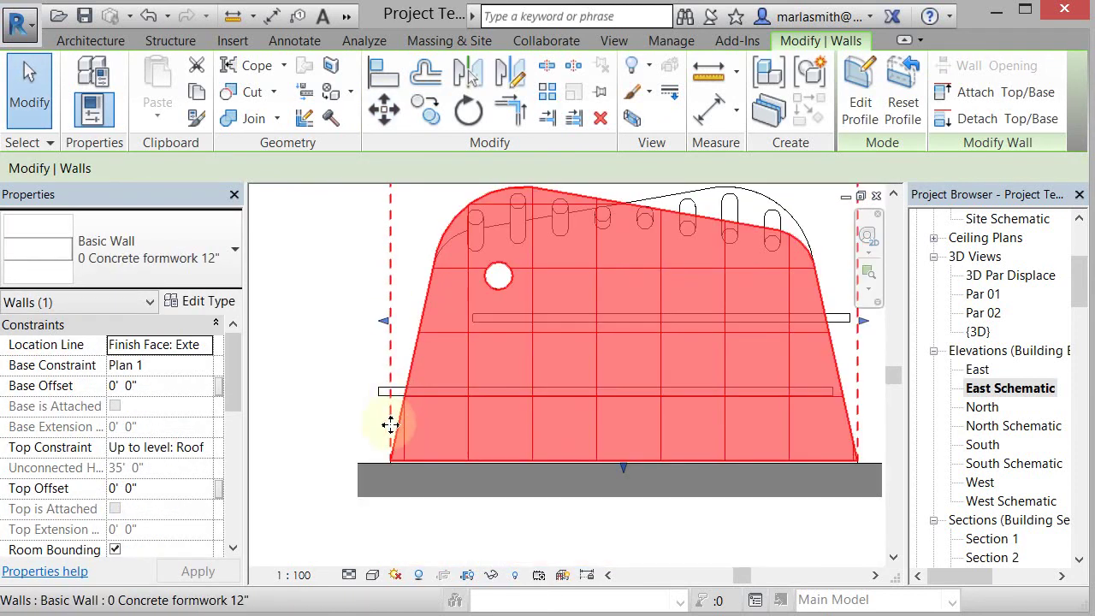
{"action": "scroll", "coordinate": [390, 415], "scroll_direction": "down", "scroll_amount": 2}
{"action": "left_click", "coordinate": [582, 524]}
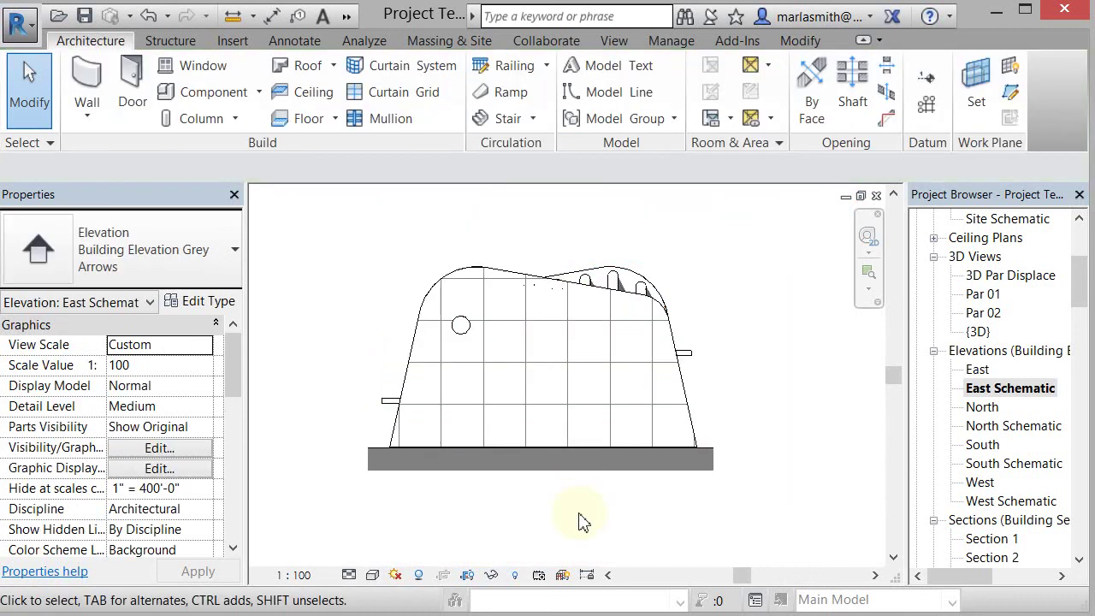
{"action": "scroll", "coordinate": [696, 451], "scroll_direction": "up", "scroll_amount": 5}
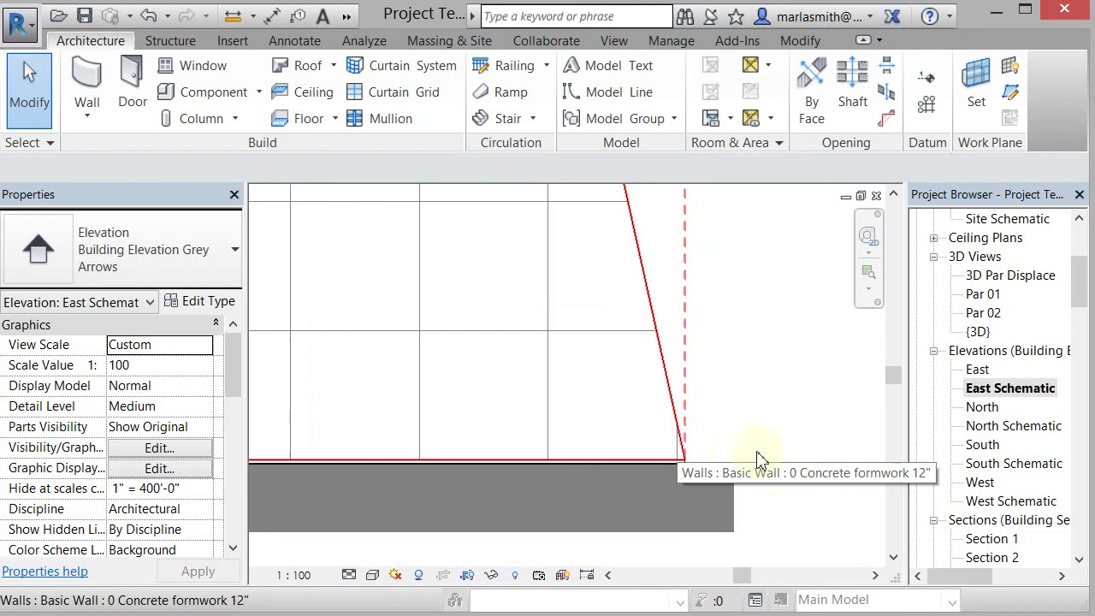
{"action": "scroll", "coordinate": [775, 488], "scroll_direction": "down", "scroll_amount": 5}
{"action": "scroll", "coordinate": [778, 492], "scroll_direction": "down", "scroll_amount": 1}
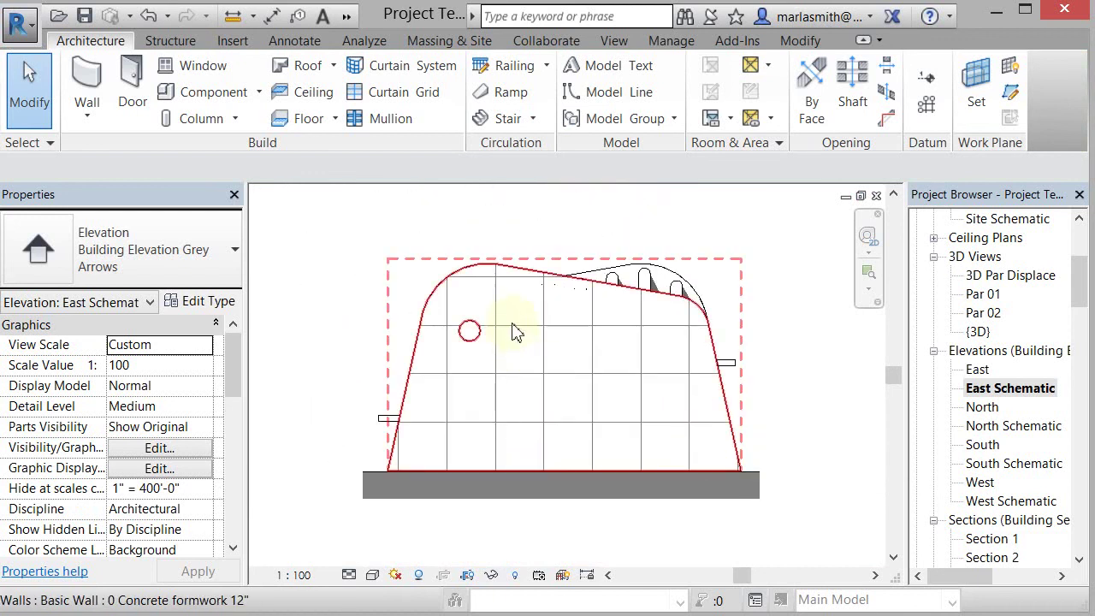
{"action": "scroll", "coordinate": [516, 328], "scroll_direction": "up", "scroll_amount": 1}
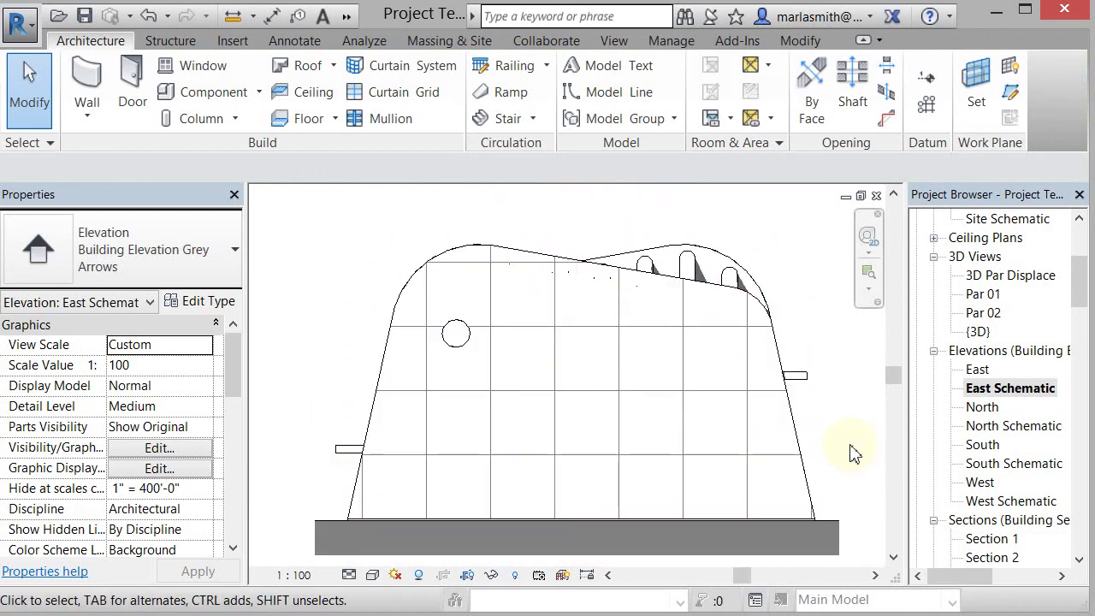